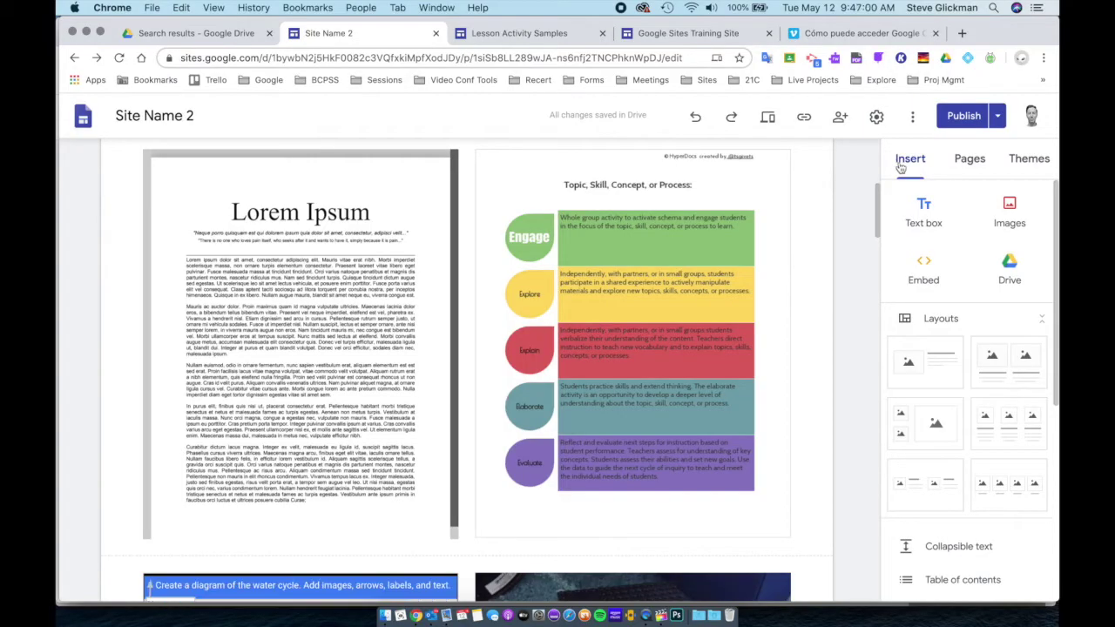
Create a new page named 'Digital Portfolios' in the site's pages list.
click(967, 164)
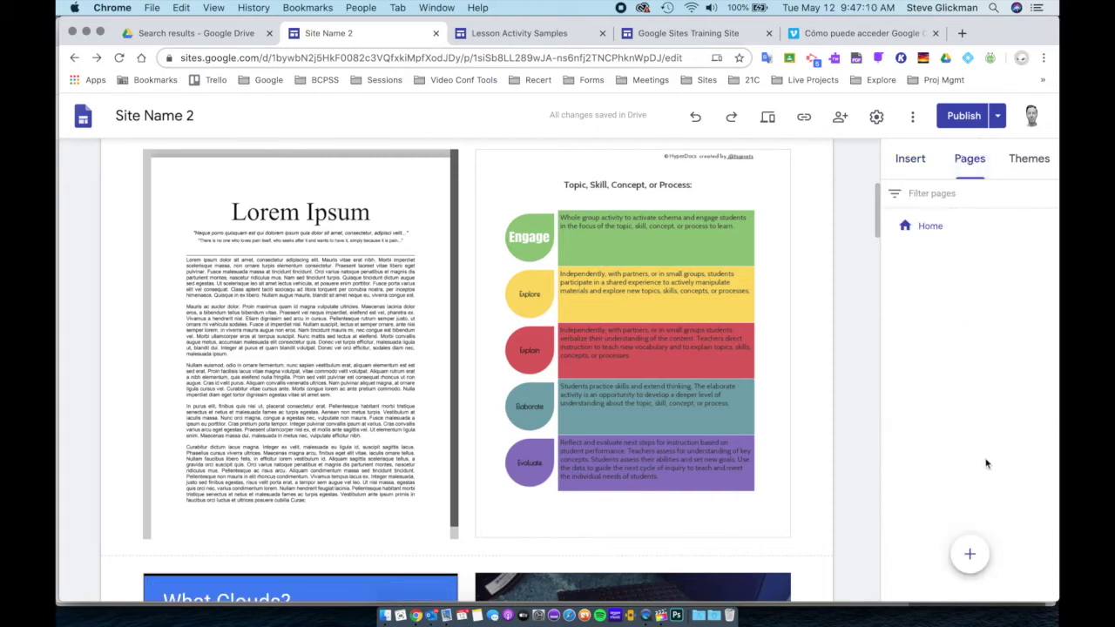
click(969, 553)
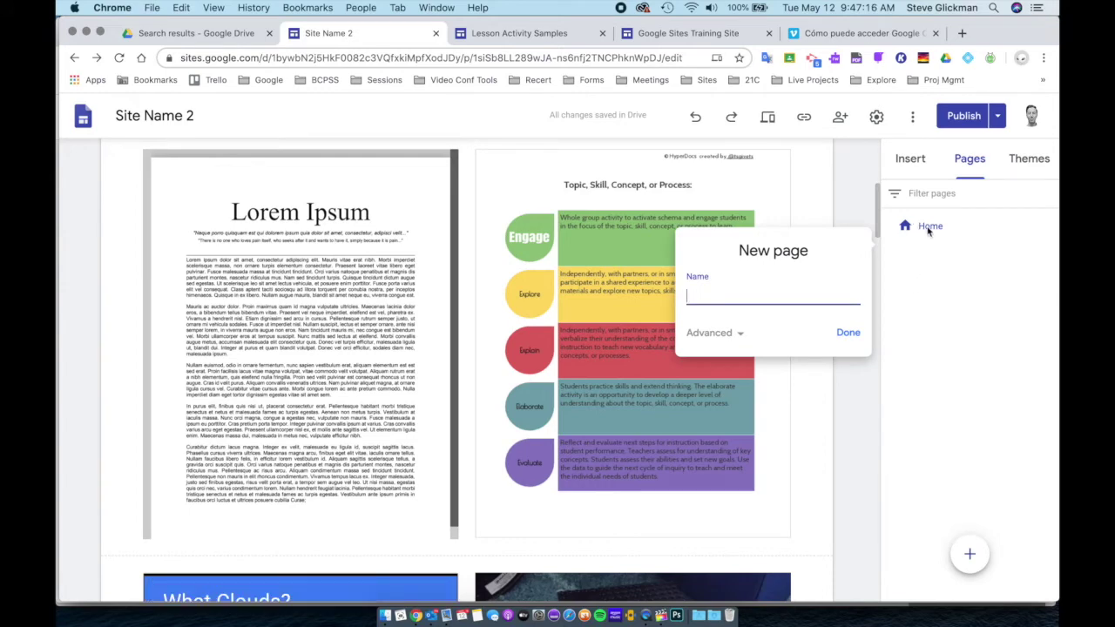
scroll(871, 471, down, 1)
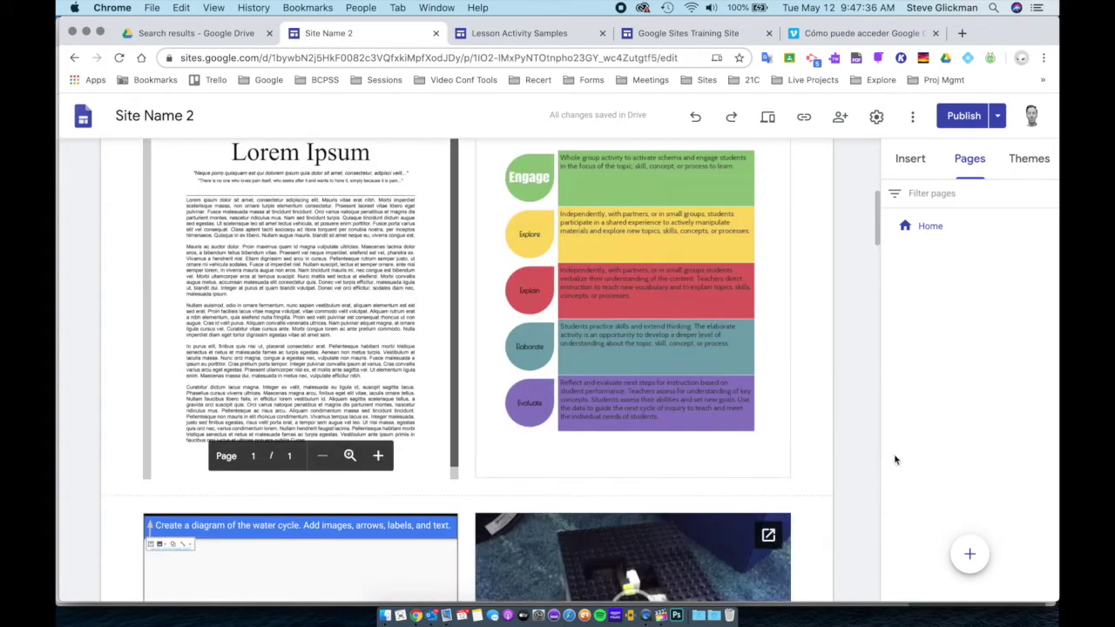
mouse_move(971, 555)
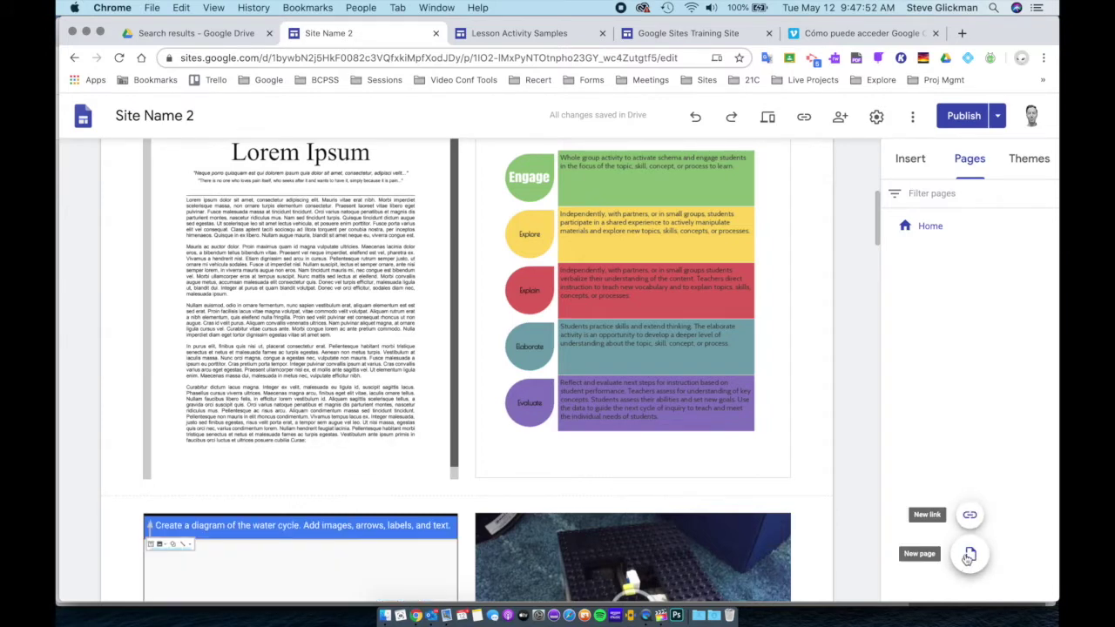
click(968, 554)
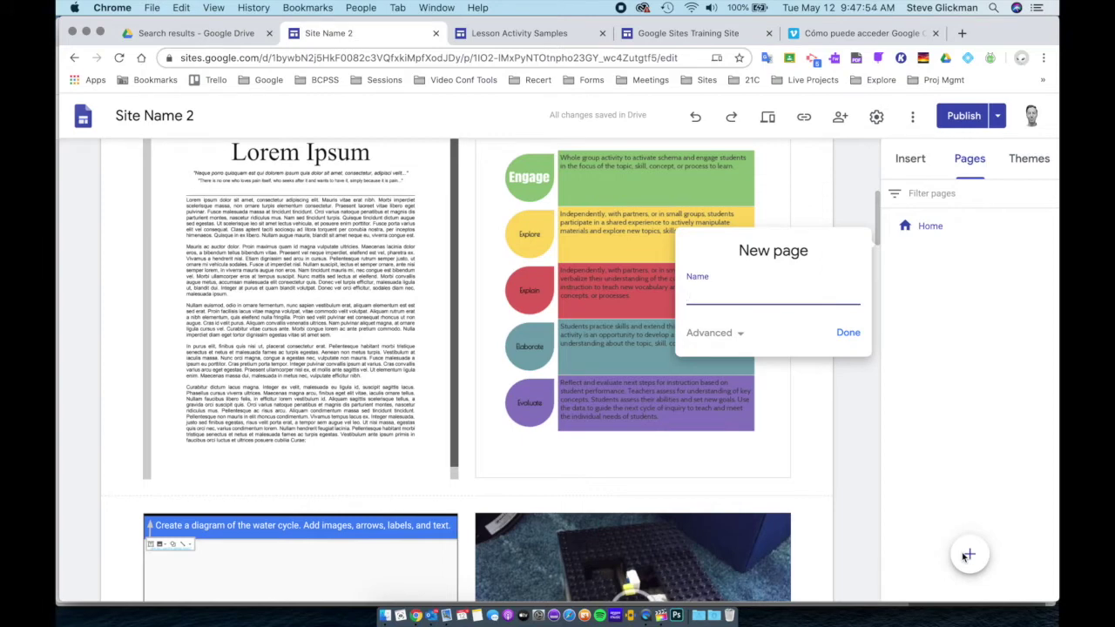
text(Digital Portfolios)
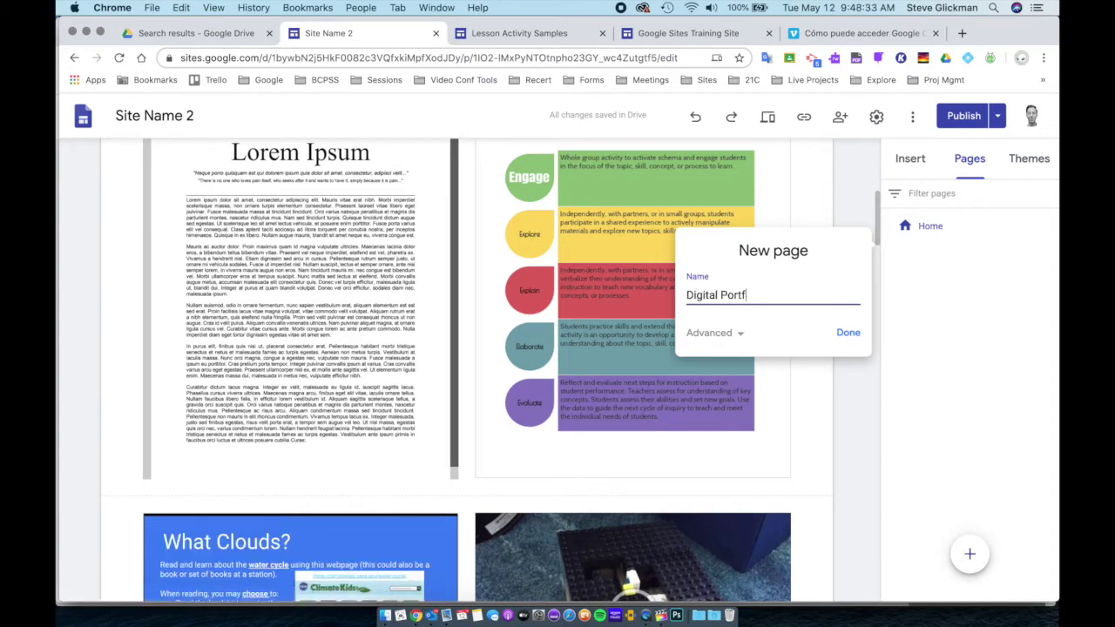
click(847, 333)
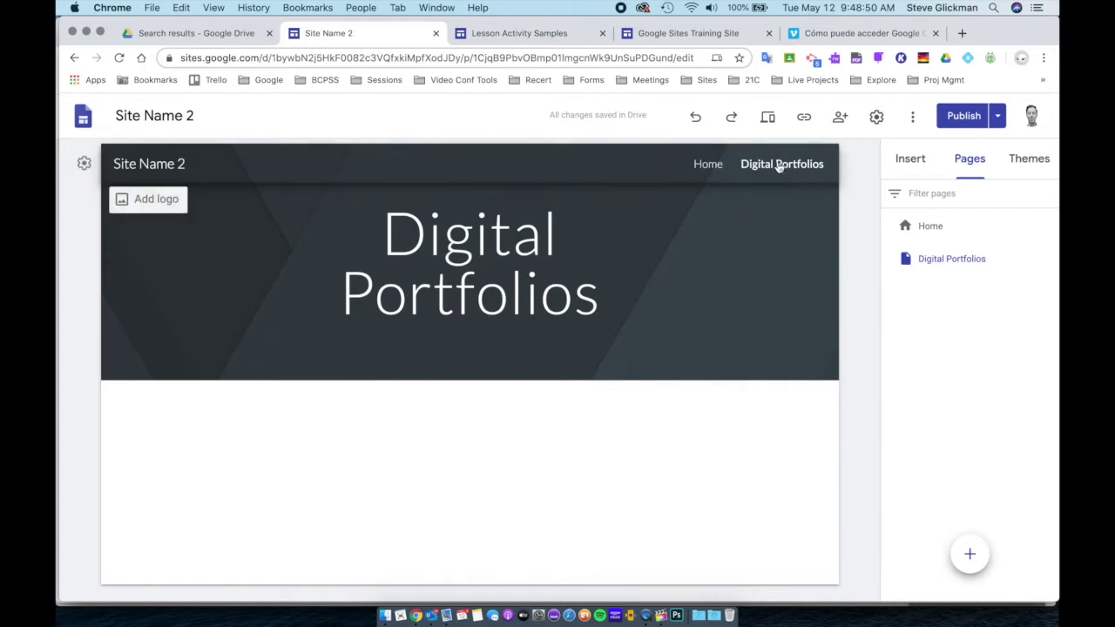
Widen the page title box, type 'Student', and set the header type to Title only.
click(492, 242)
drag(255, 261, 142, 261)
drag(684, 262, 798, 264)
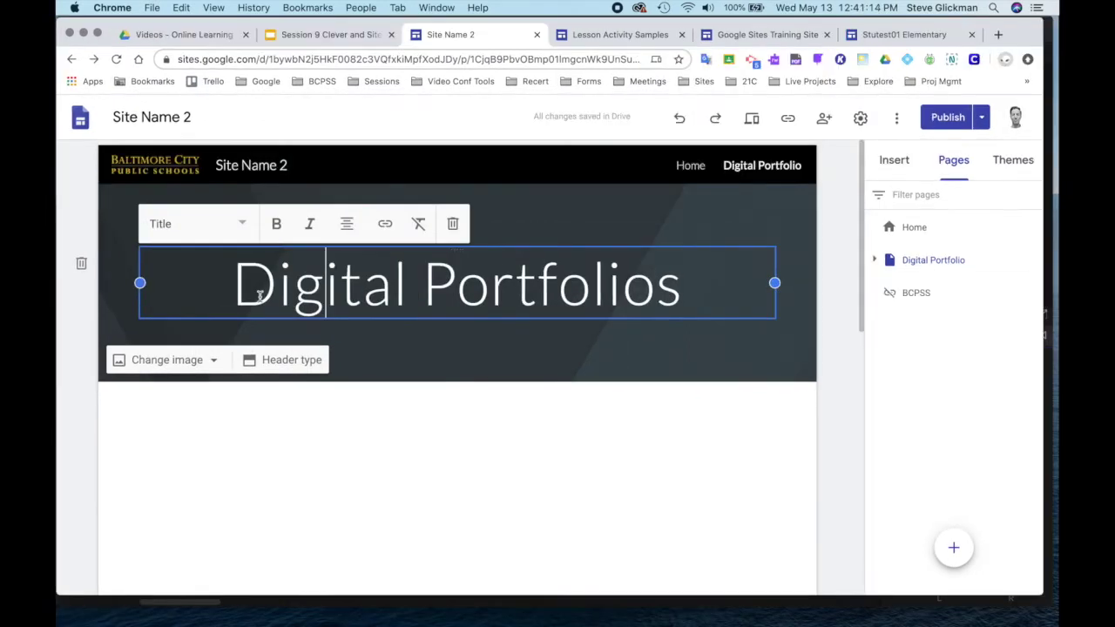
text(Student)
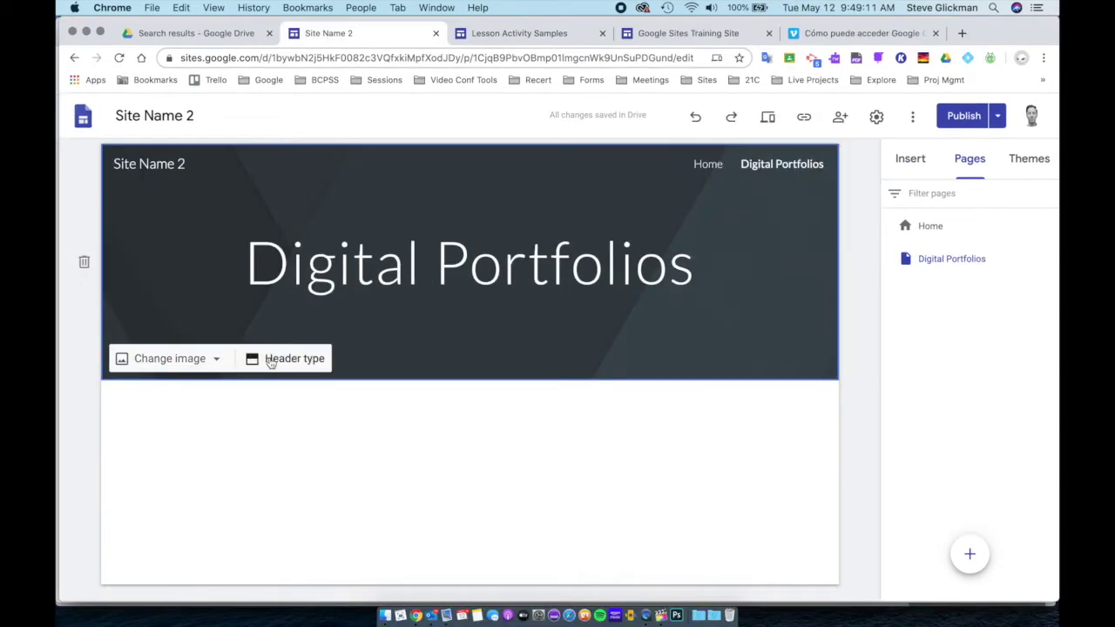
click(271, 360)
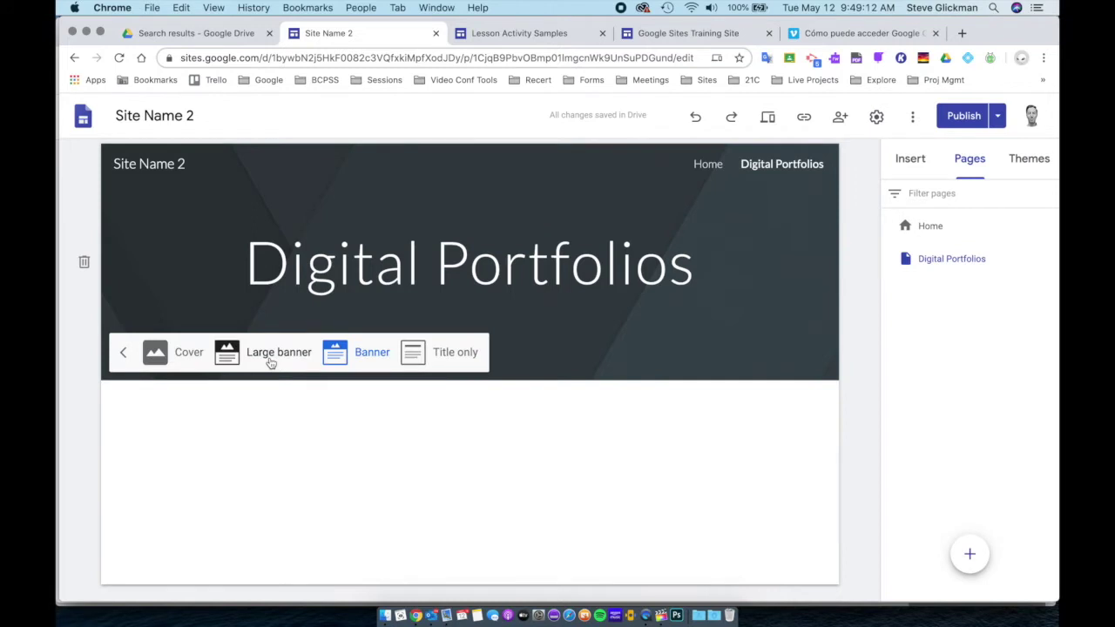
click(414, 353)
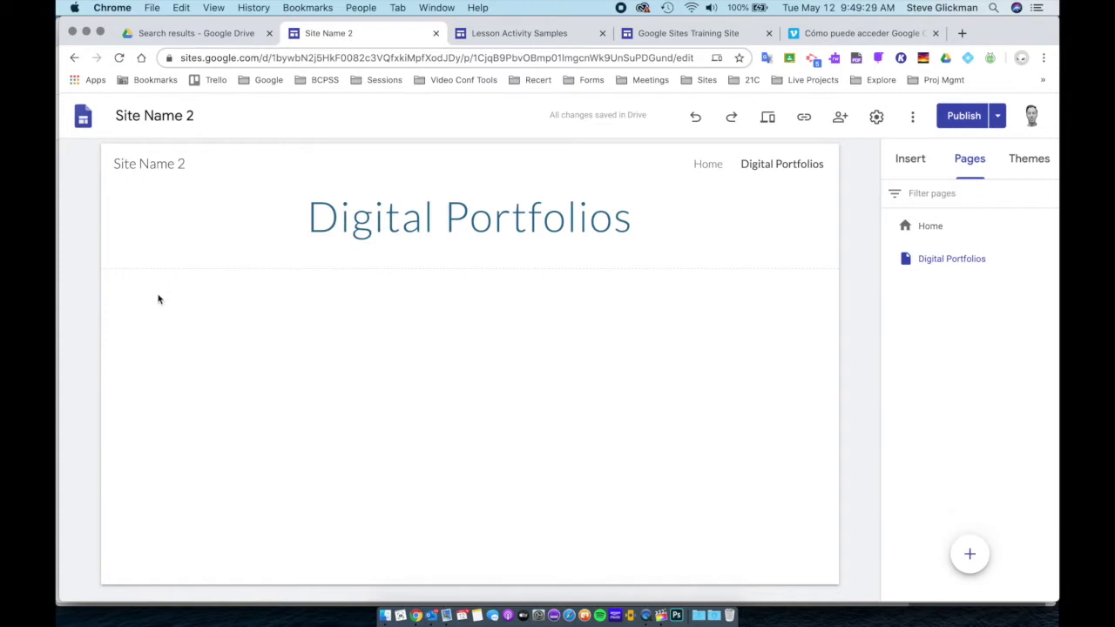
Insert a text box reading 'Text box' beneath the title.
click(911, 158)
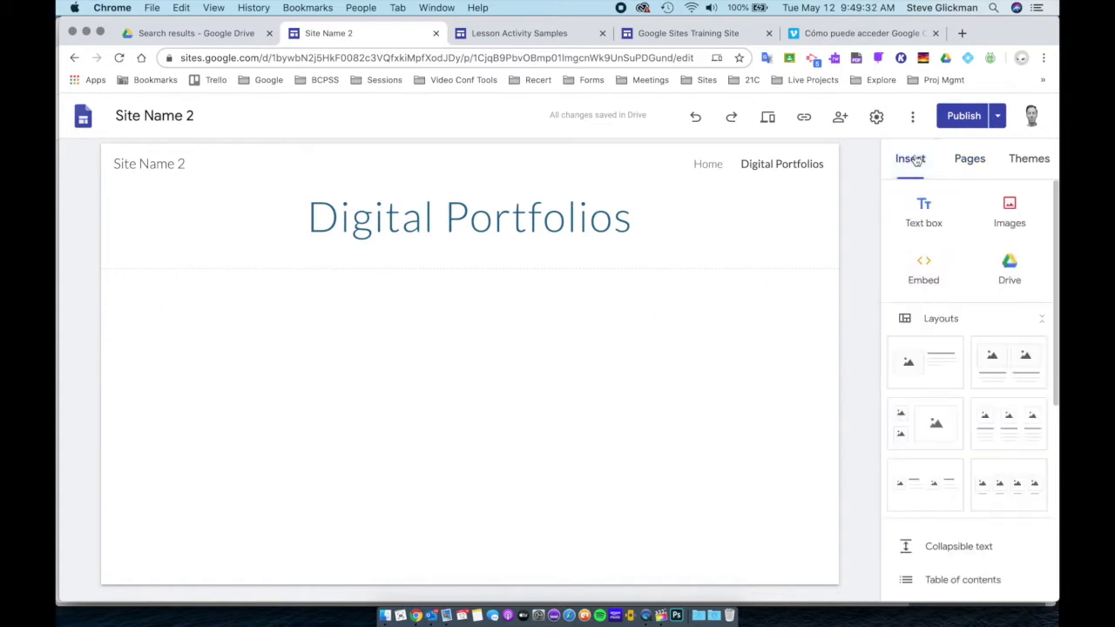
click(925, 212)
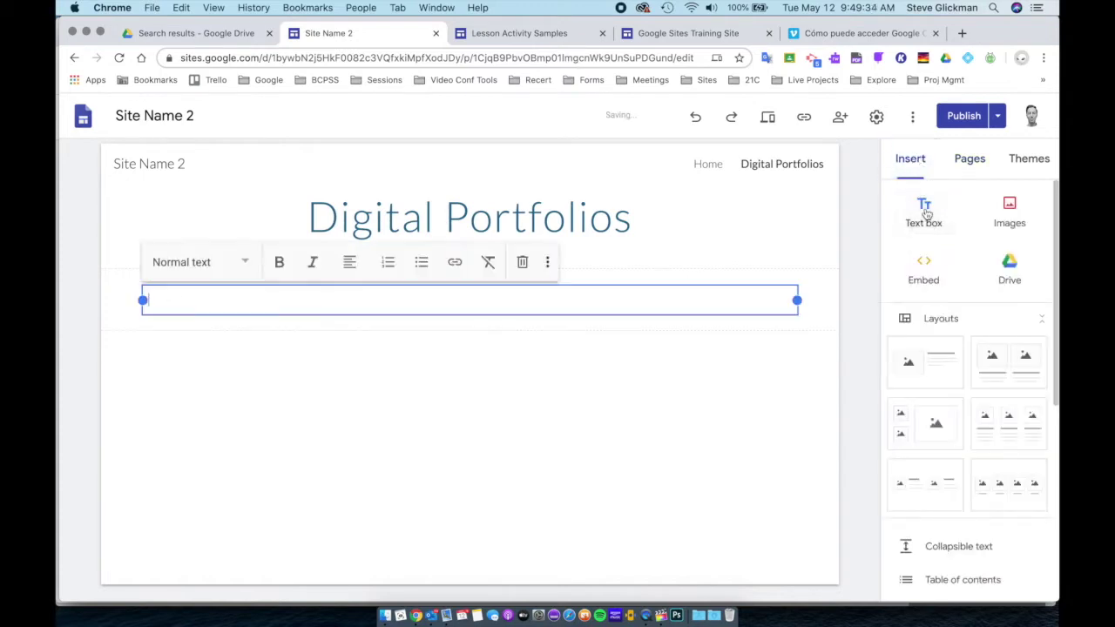
text(Text box)
click(969, 160)
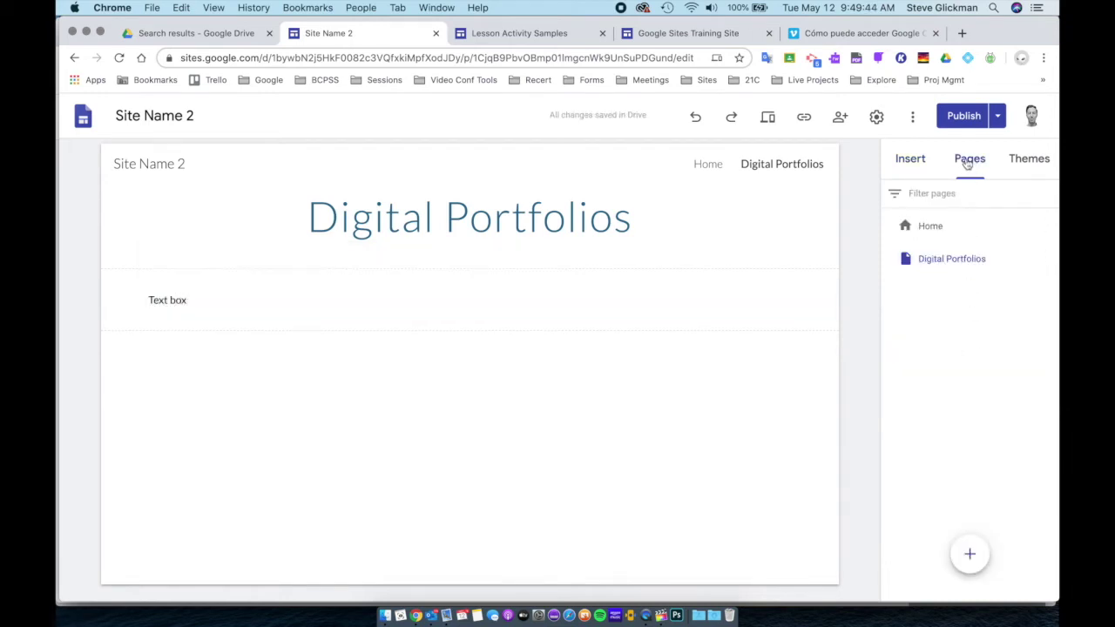
Create three new pages named Class 6A, Class 6B and Class 6C.
click(972, 556)
text(Class)
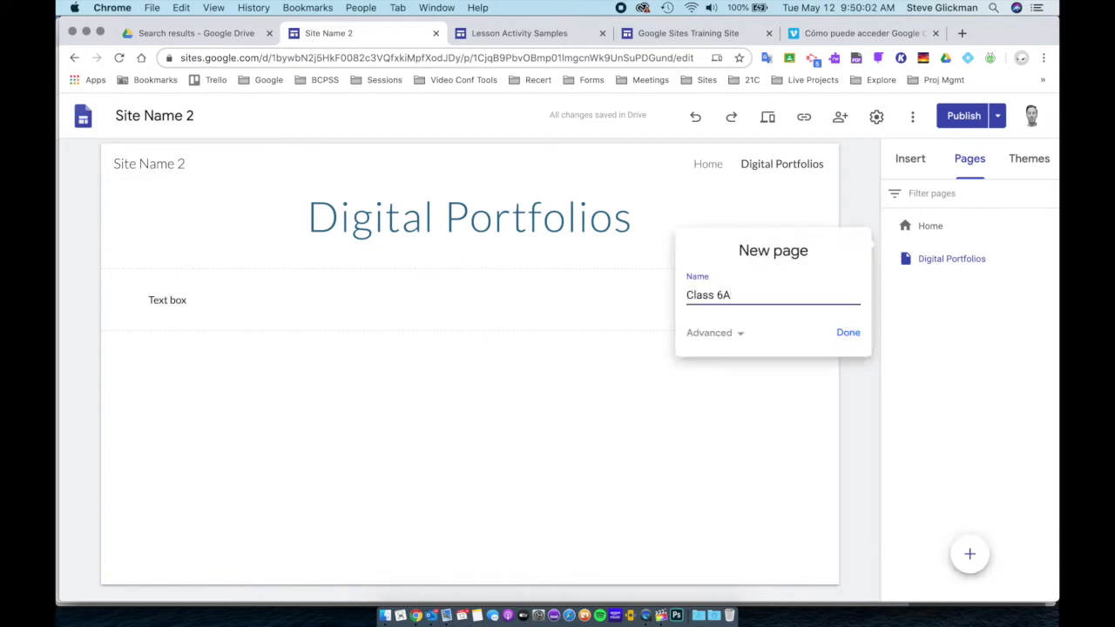
text( 6A)
click(848, 334)
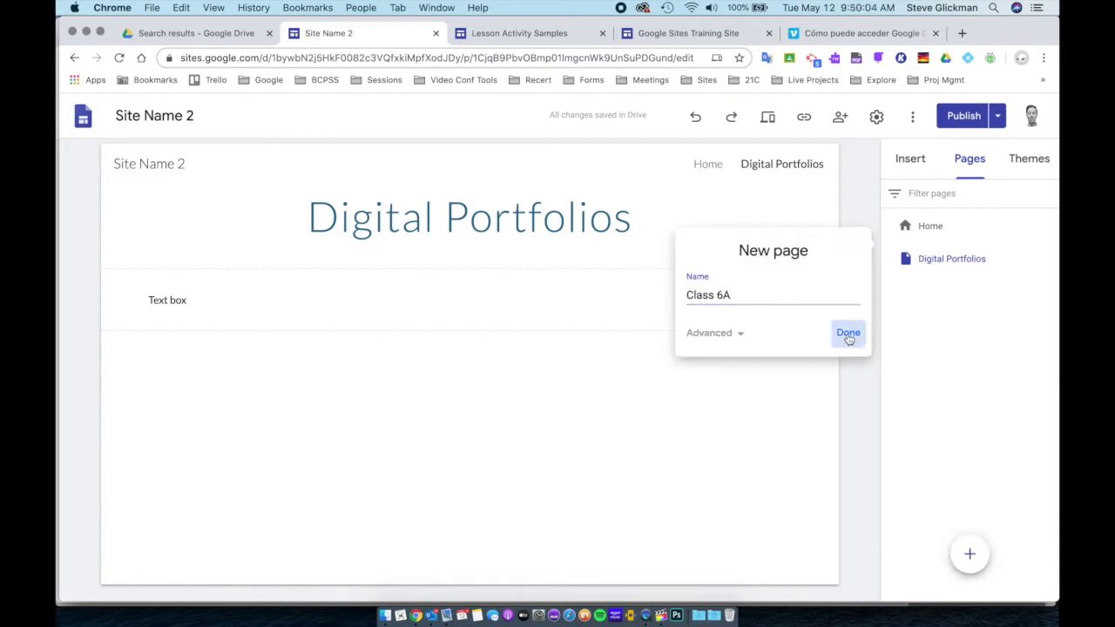
click(971, 555)
text(Class 6B)
key(Return)
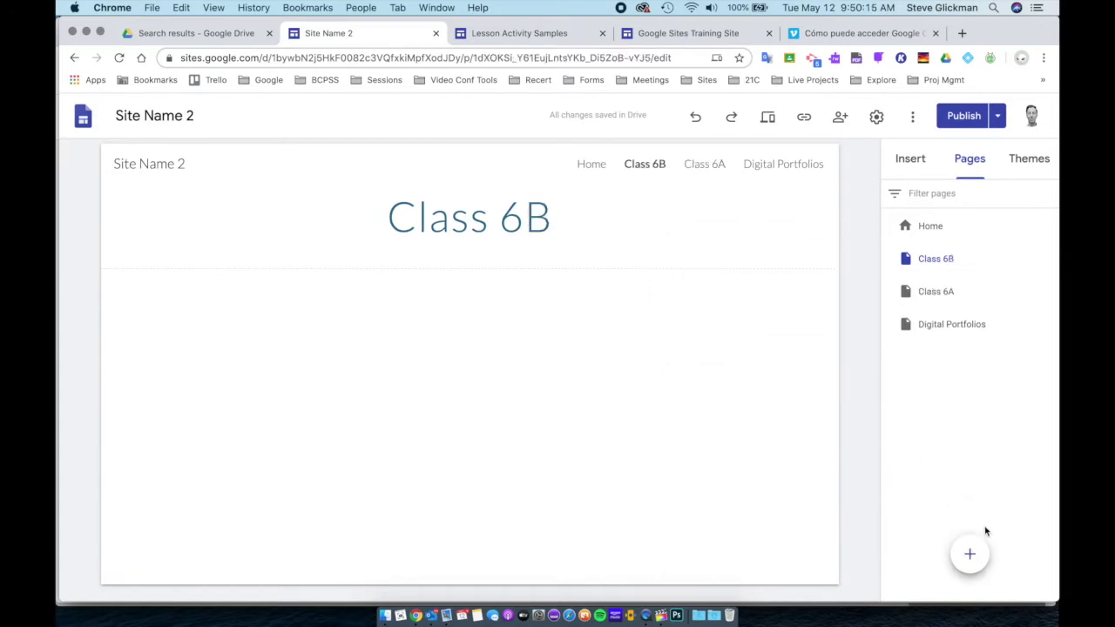
click(970, 555)
text(Class 6C)
key(Return)
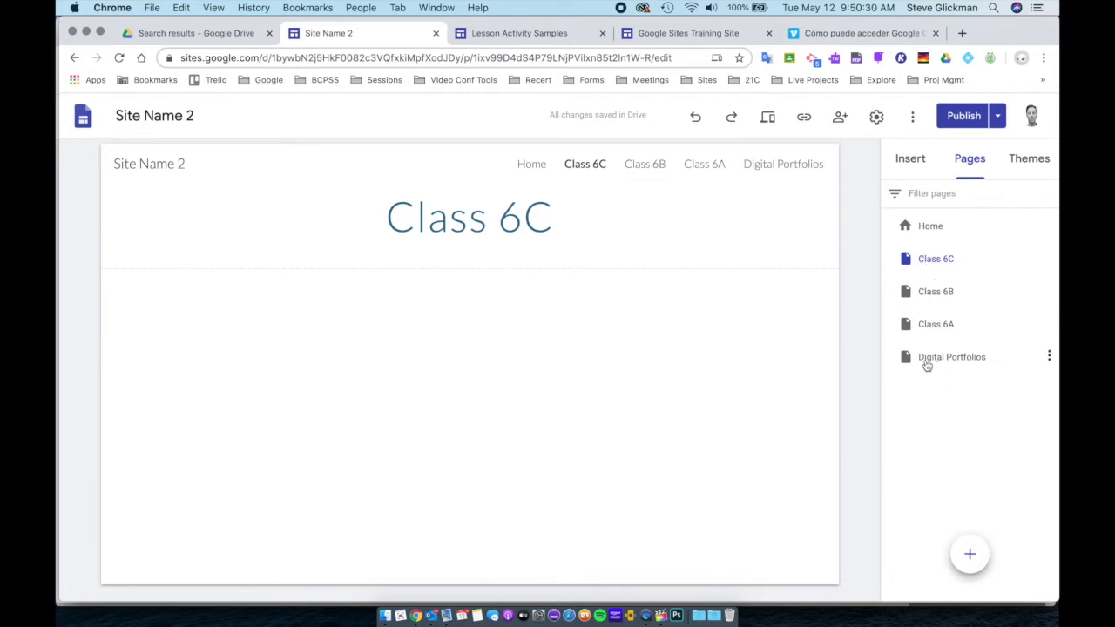
Move Digital Portfolios below Home and nest Class 6A, 6B, 6C under it in order.
drag(929, 361, 928, 248)
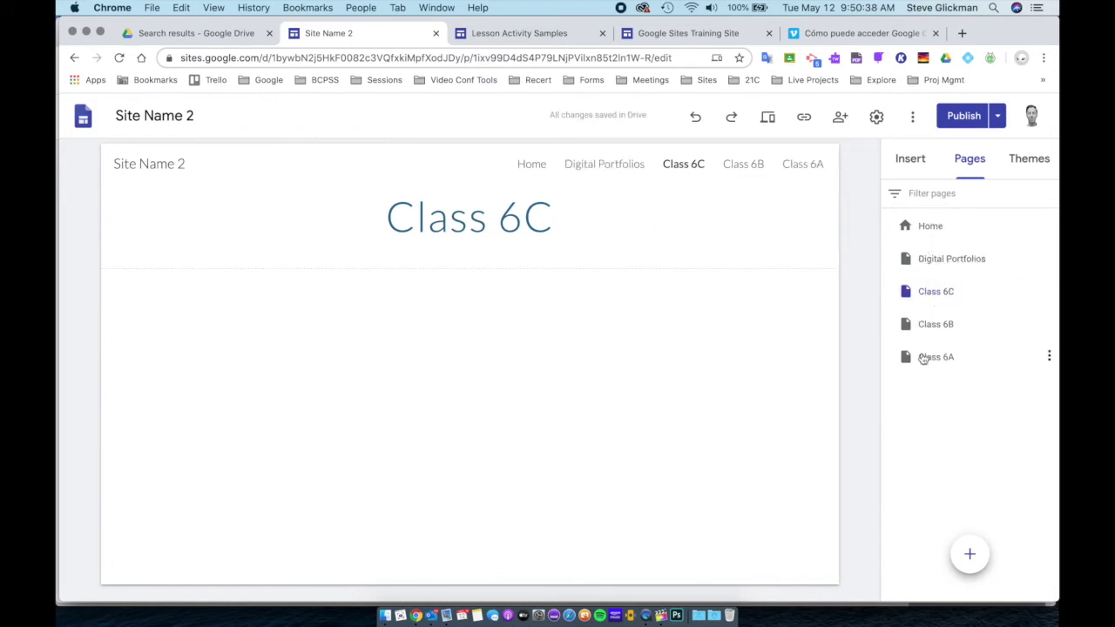
click(953, 351)
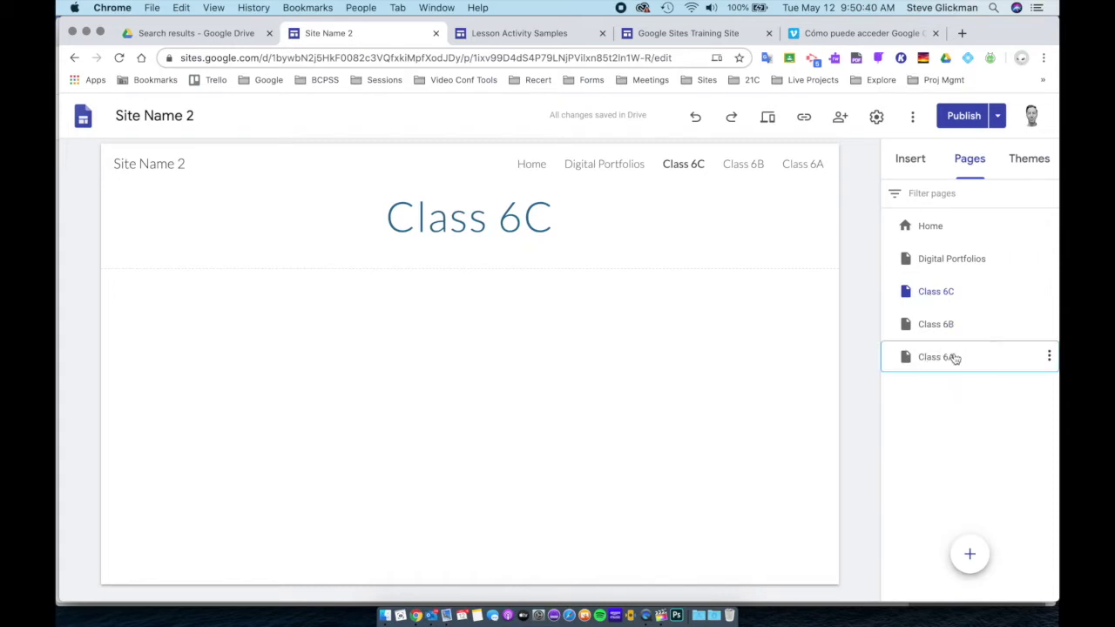
click(940, 359)
drag(941, 359, 947, 259)
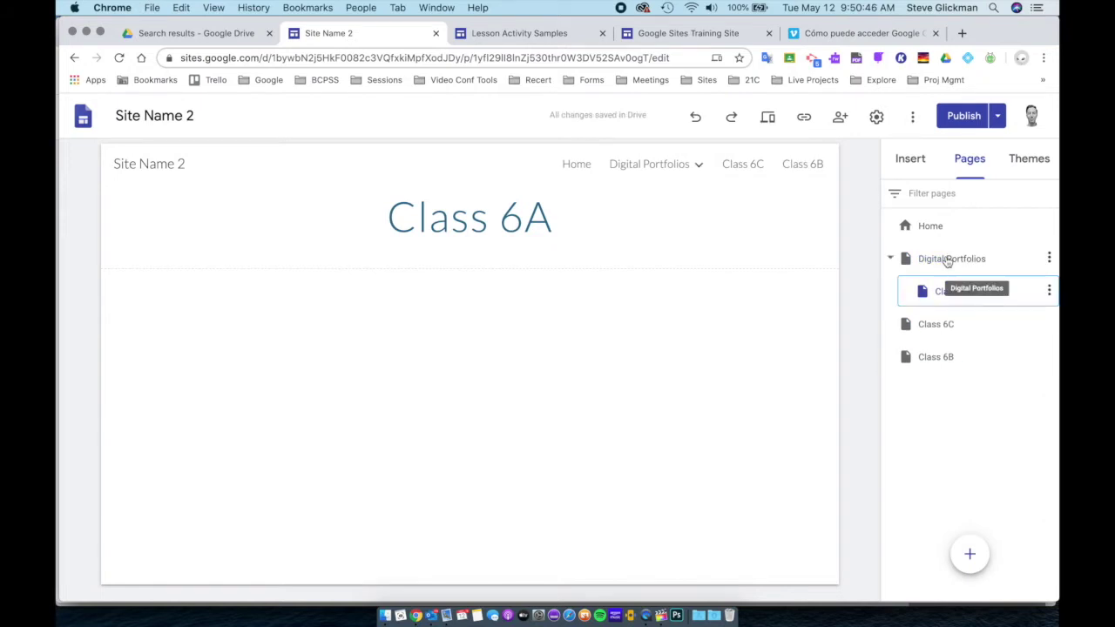
drag(915, 358, 938, 286)
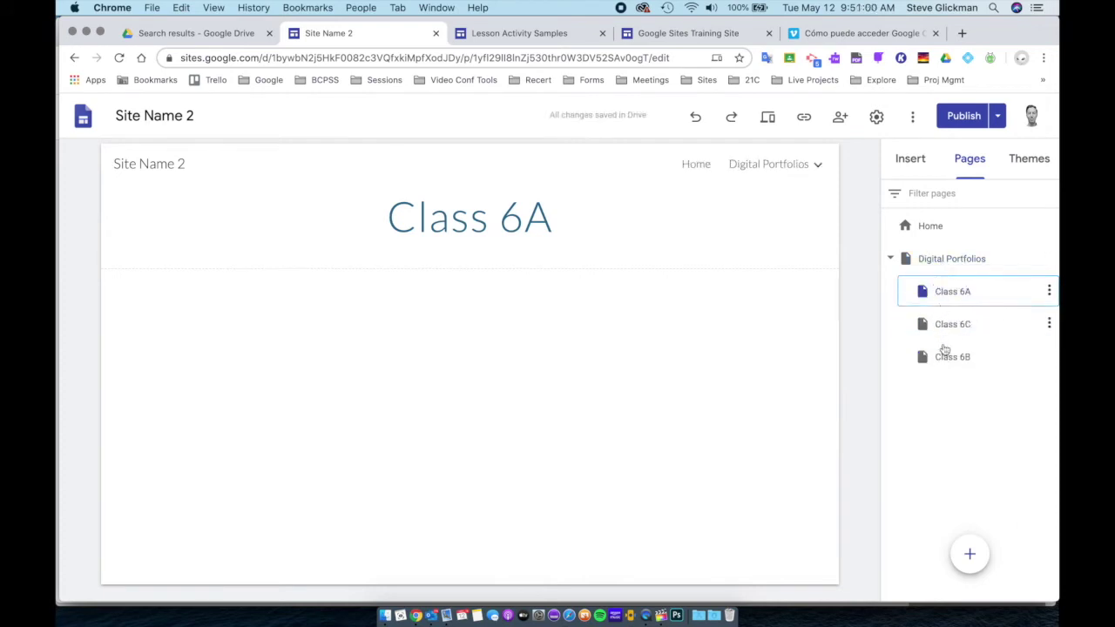
drag(932, 360, 940, 325)
Preview the site, open Class 6C from the Digital Portfolios dropdown, then exit preview.
click(891, 260)
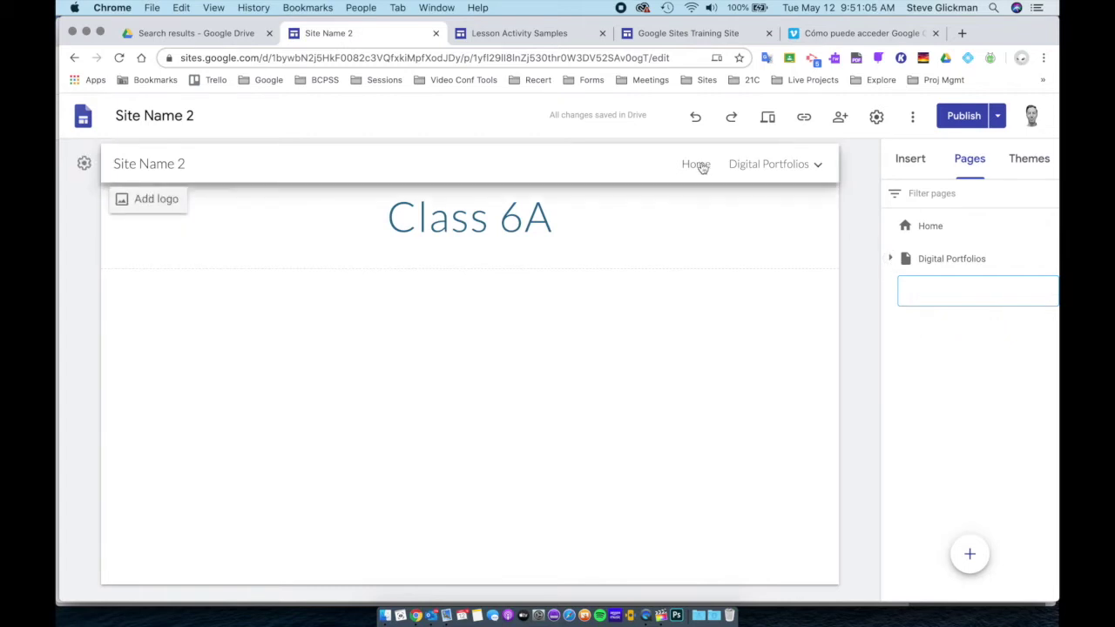
mouse_move(780, 163)
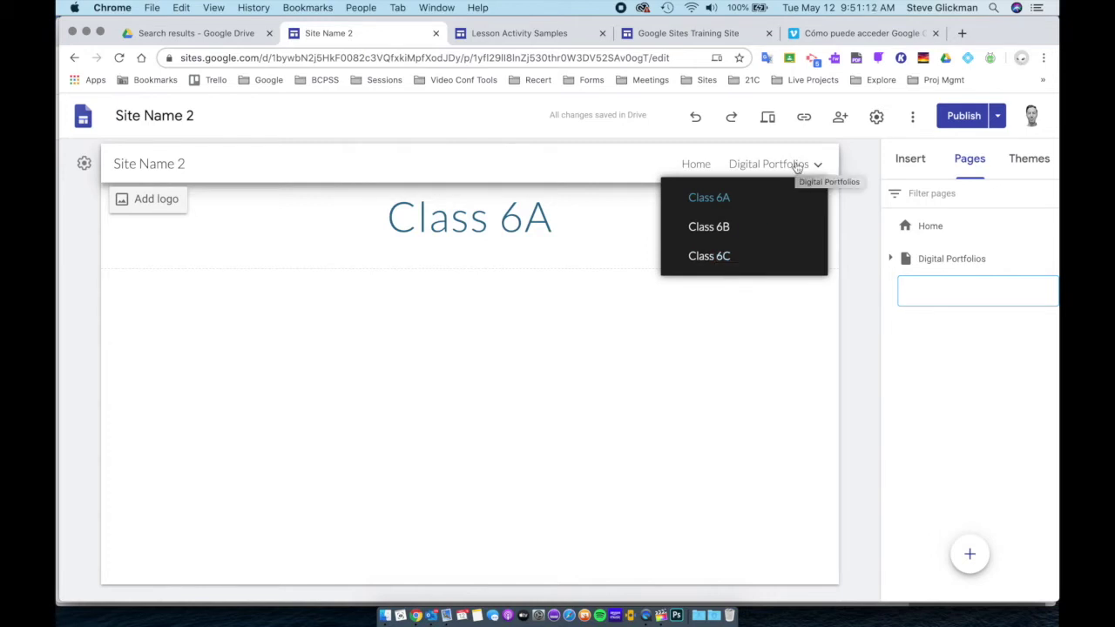
click(891, 259)
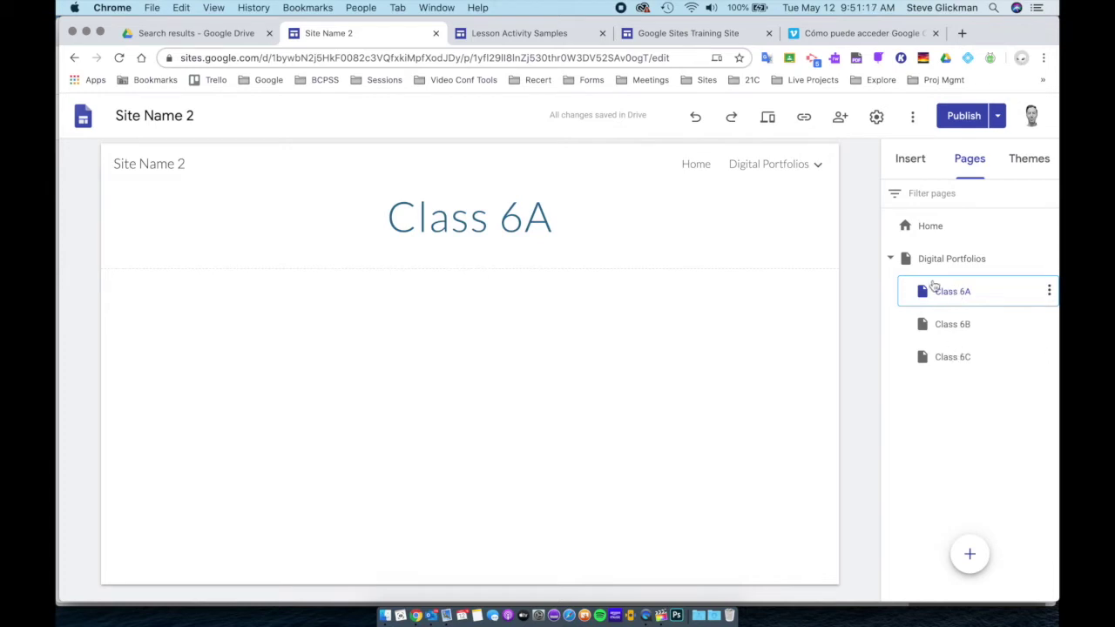
click(891, 261)
click(767, 116)
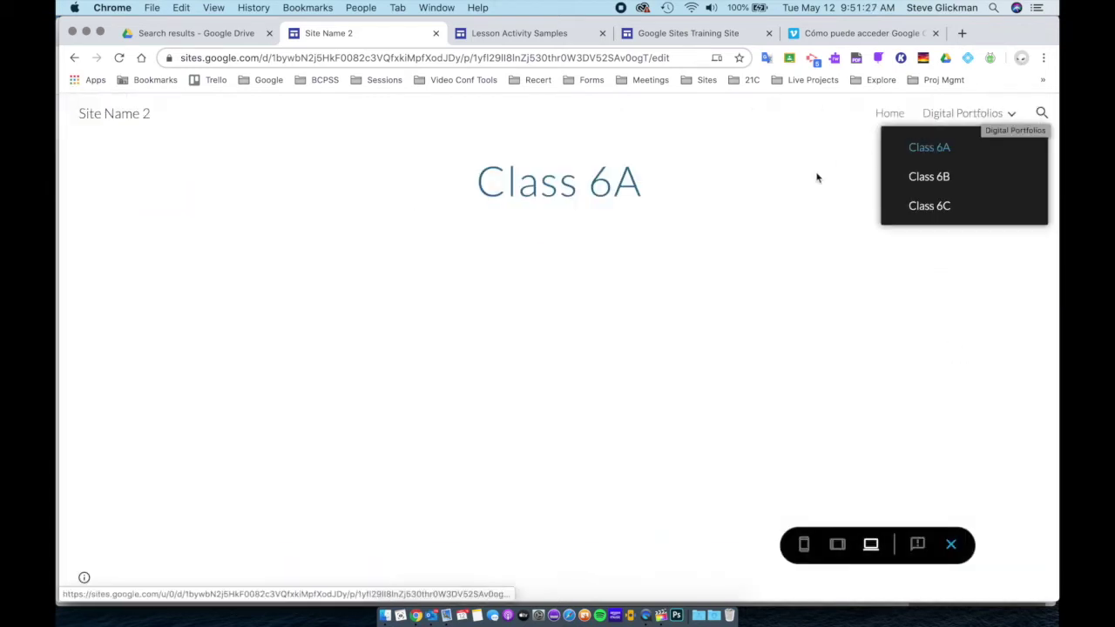
mouse_move(965, 114)
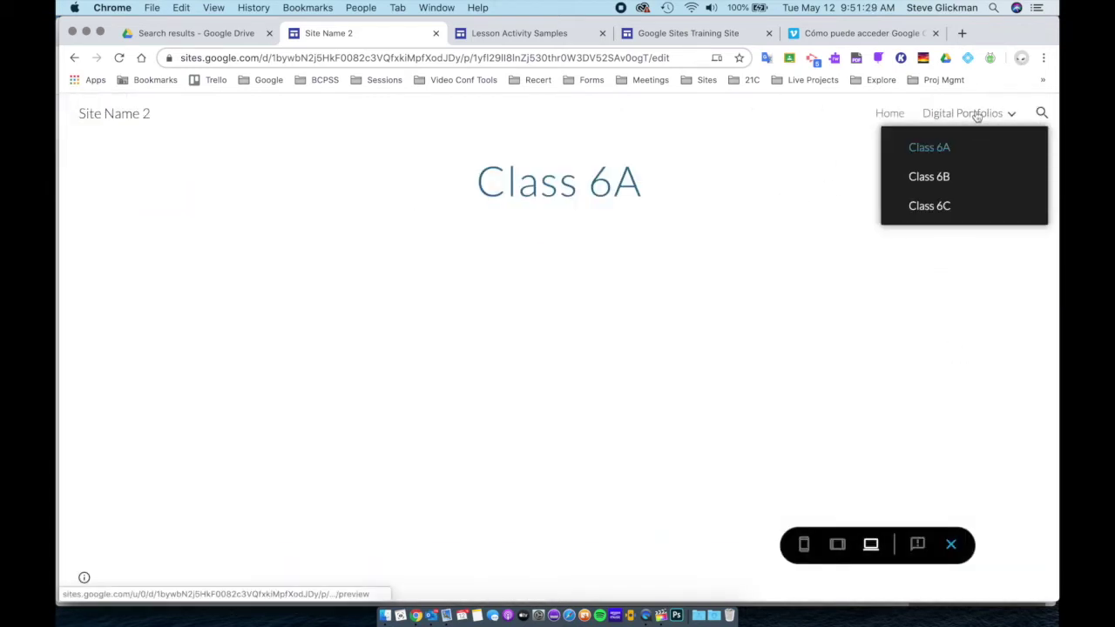
click(944, 205)
mouse_move(965, 112)
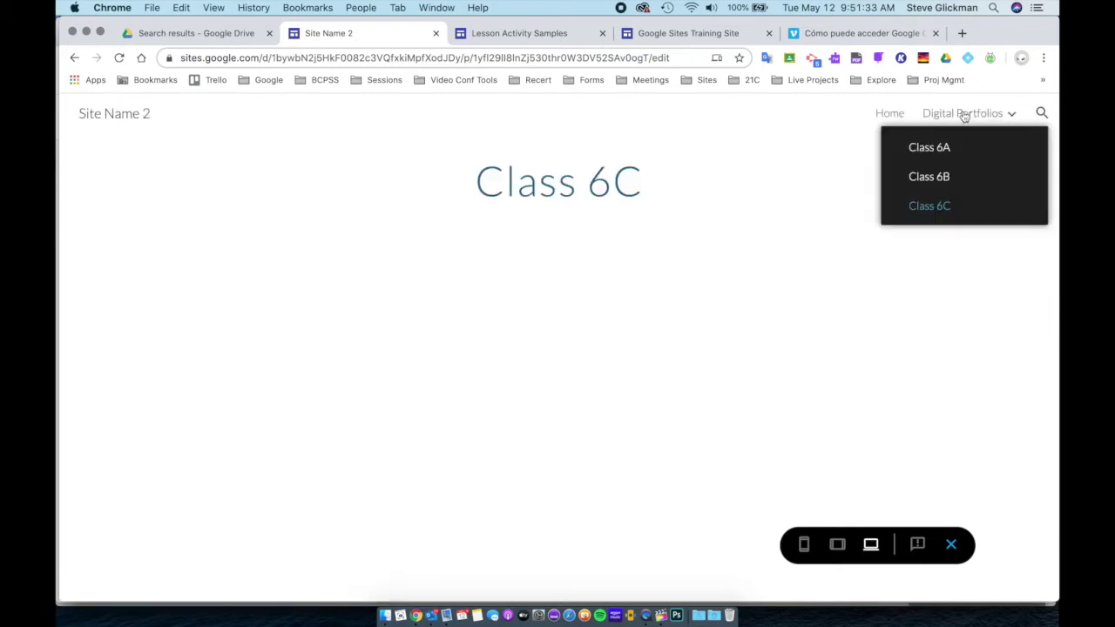
click(951, 544)
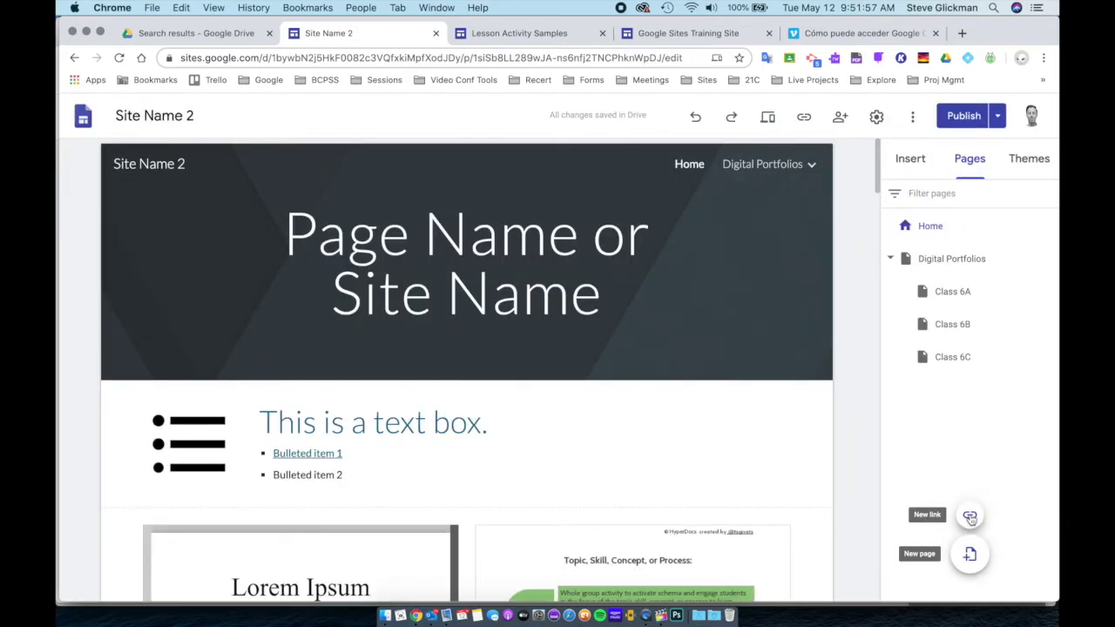
Add a new site link named BCPSS.
click(970, 517)
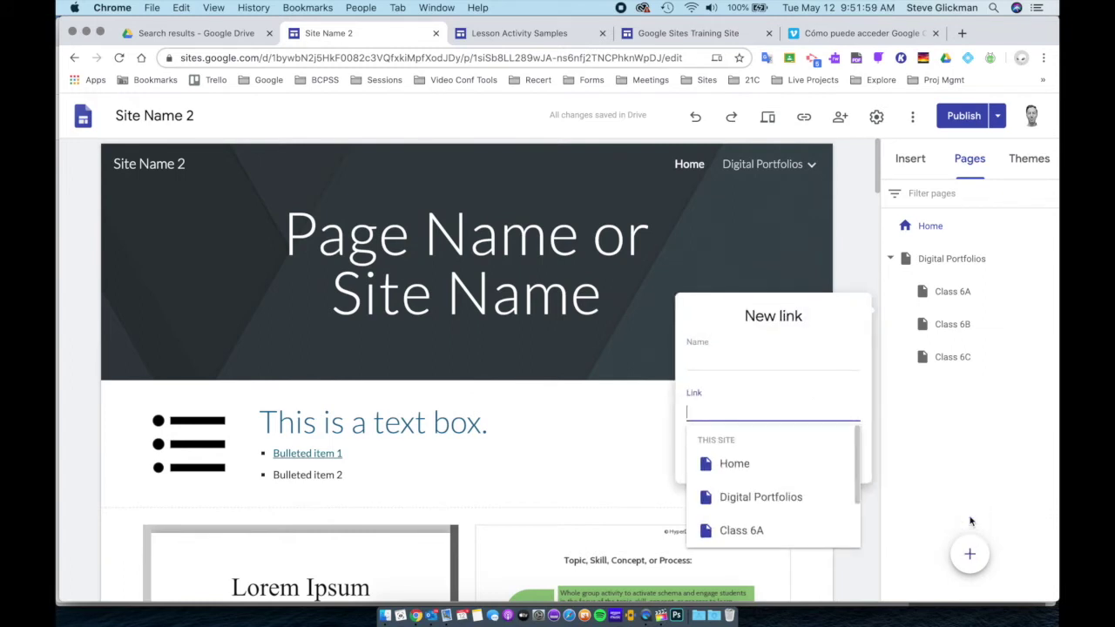
click(727, 358)
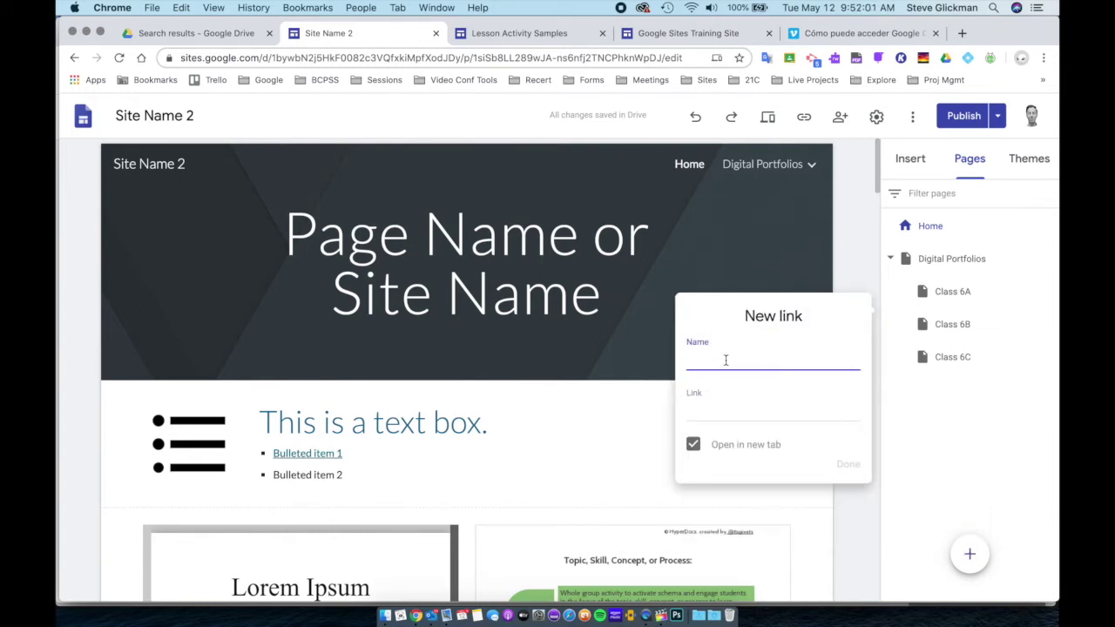
text(BCPSS)
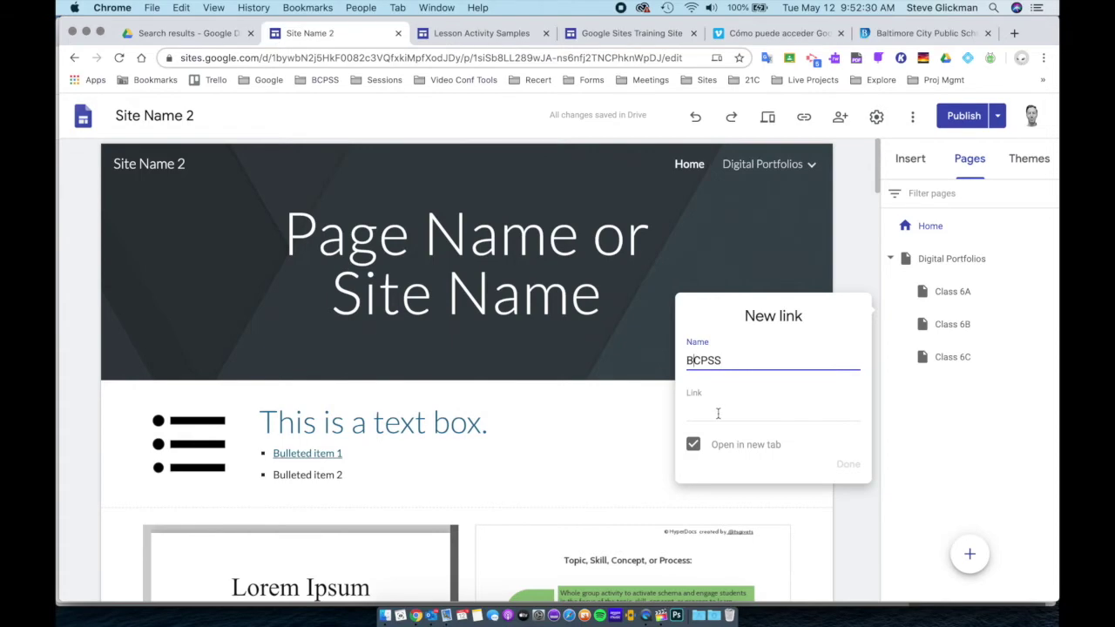
click(718, 413)
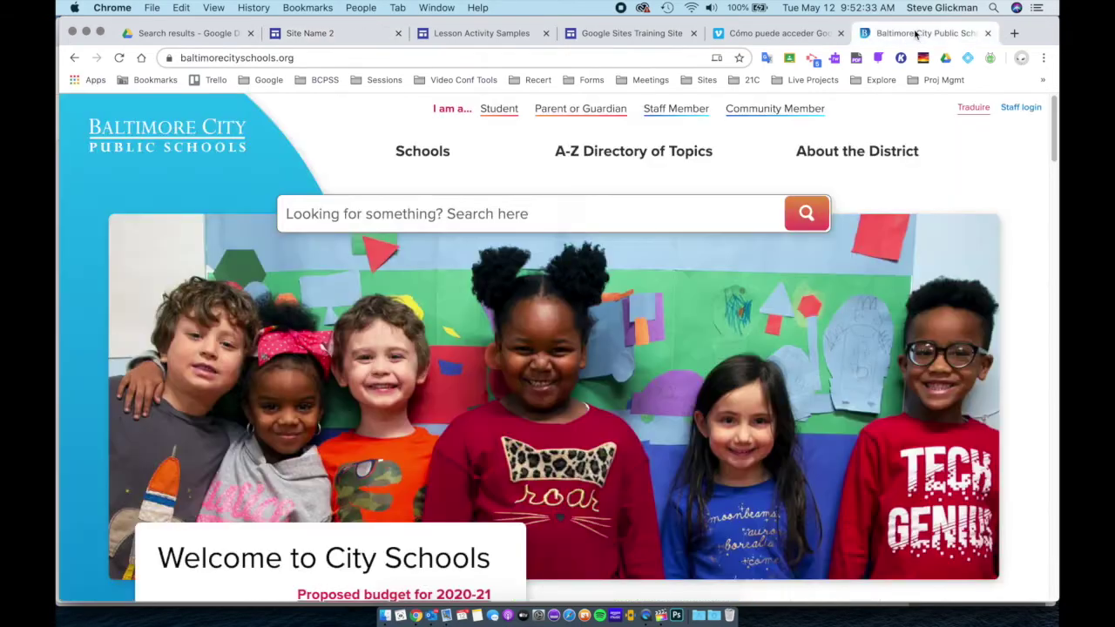
Copy the Baltimore City Public Schools homepage URL from its browser tab.
click(916, 33)
click(275, 59)
key(ctrl+c)
right_click(275, 58)
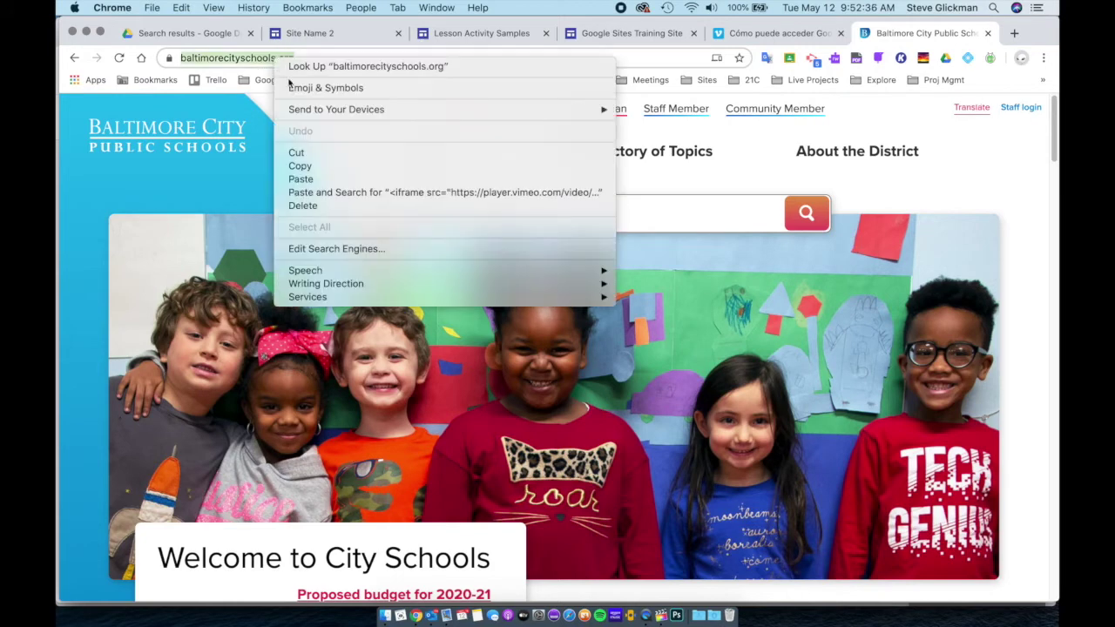
click(322, 164)
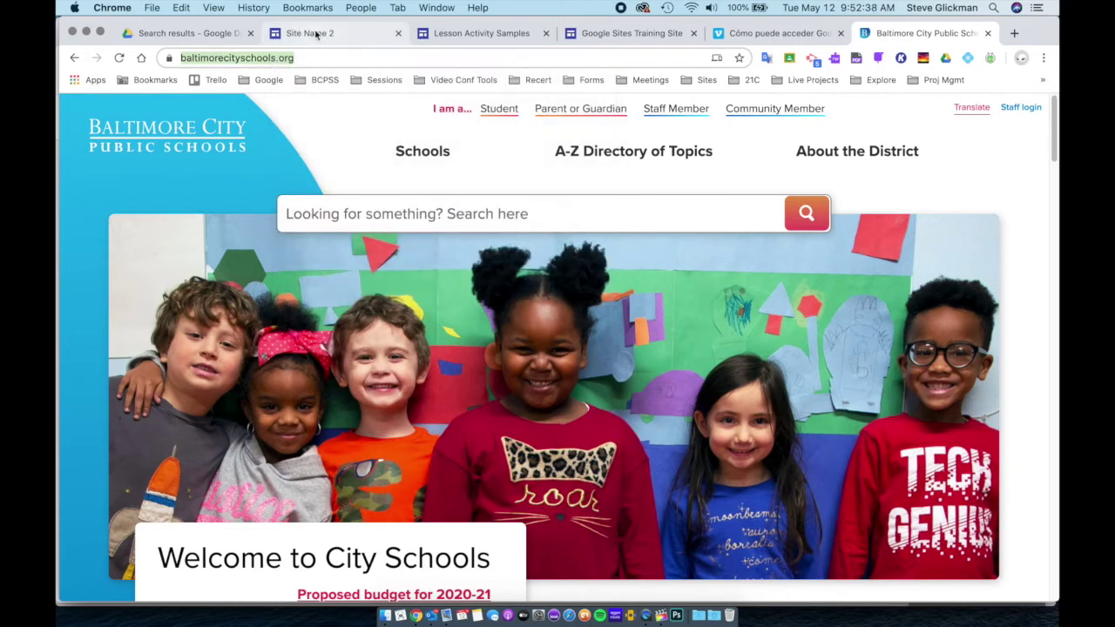
click(316, 33)
Paste the Baltimore City Schools URL as the BCPSS link, keep Open in new tab on, and save.
right_click(700, 412)
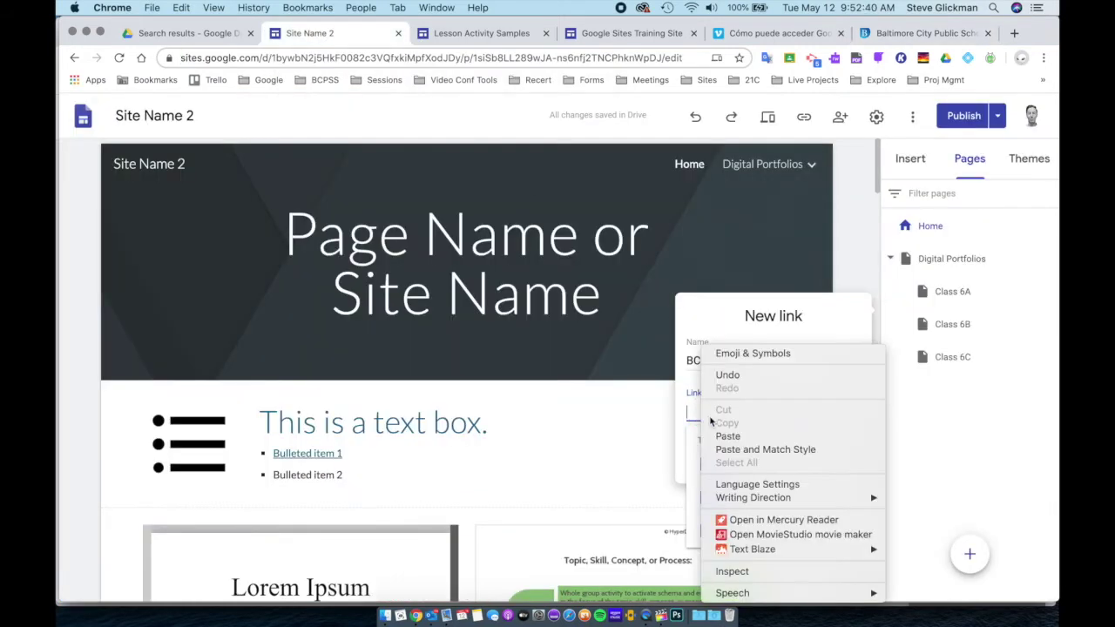
click(721, 433)
click(695, 447)
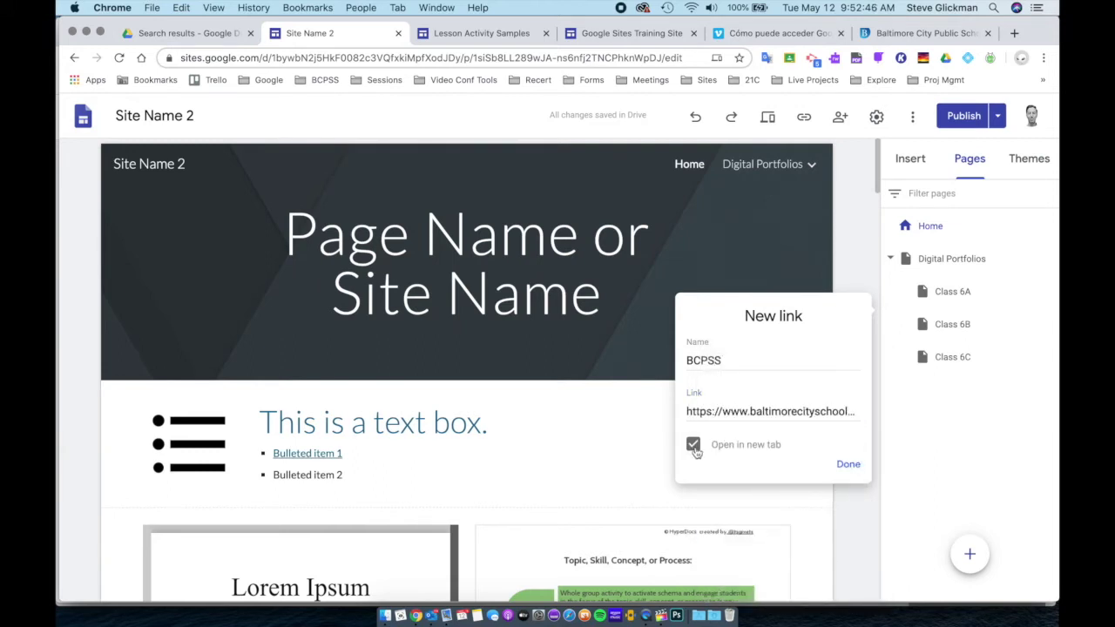
click(694, 447)
click(694, 447)
click(847, 465)
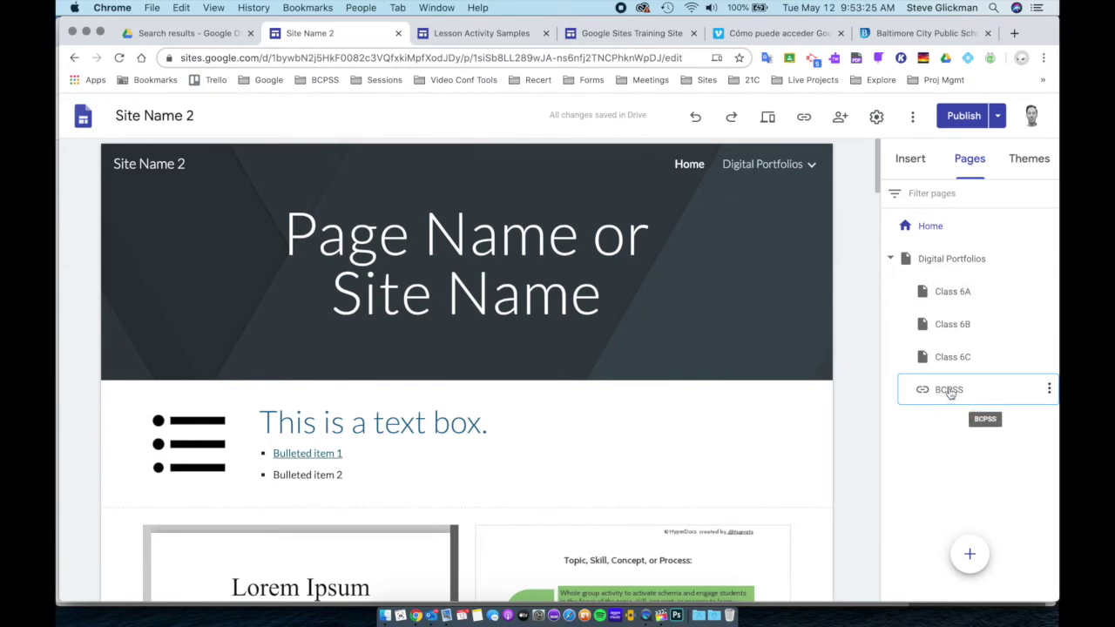
Move BCPSS to the top navigation level and hide the class subpages from navigation.
drag(950, 393, 894, 409)
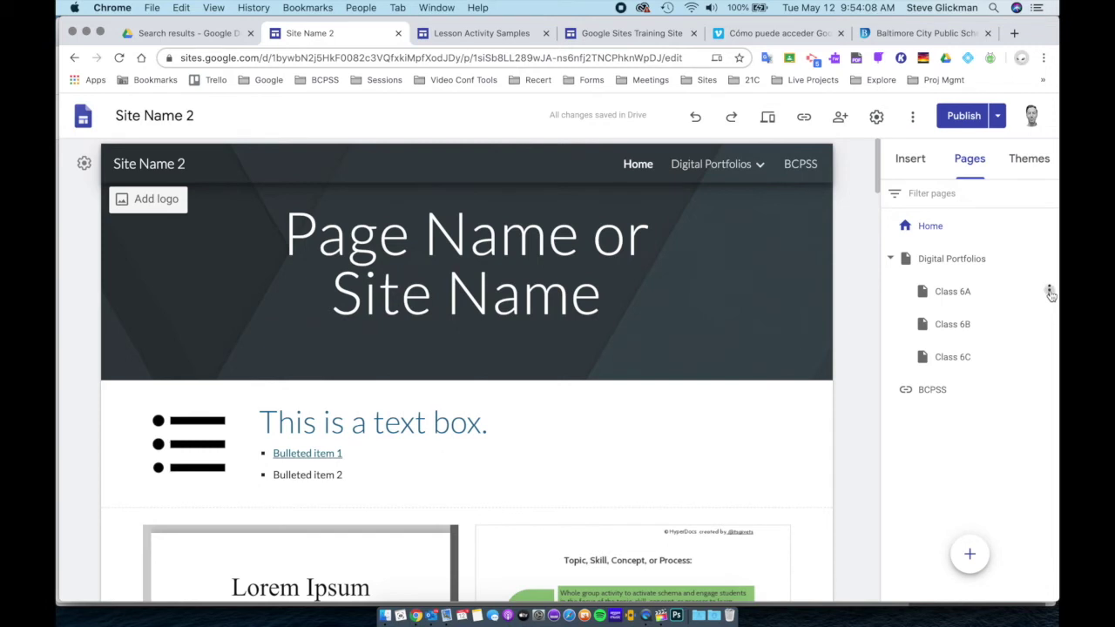
click(1050, 292)
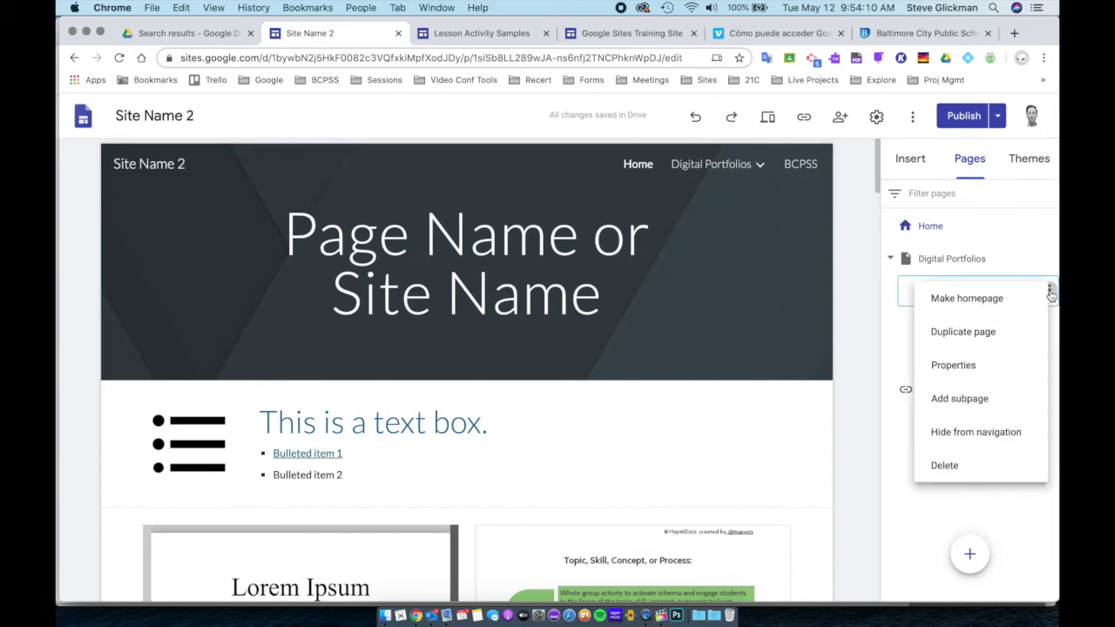
click(966, 432)
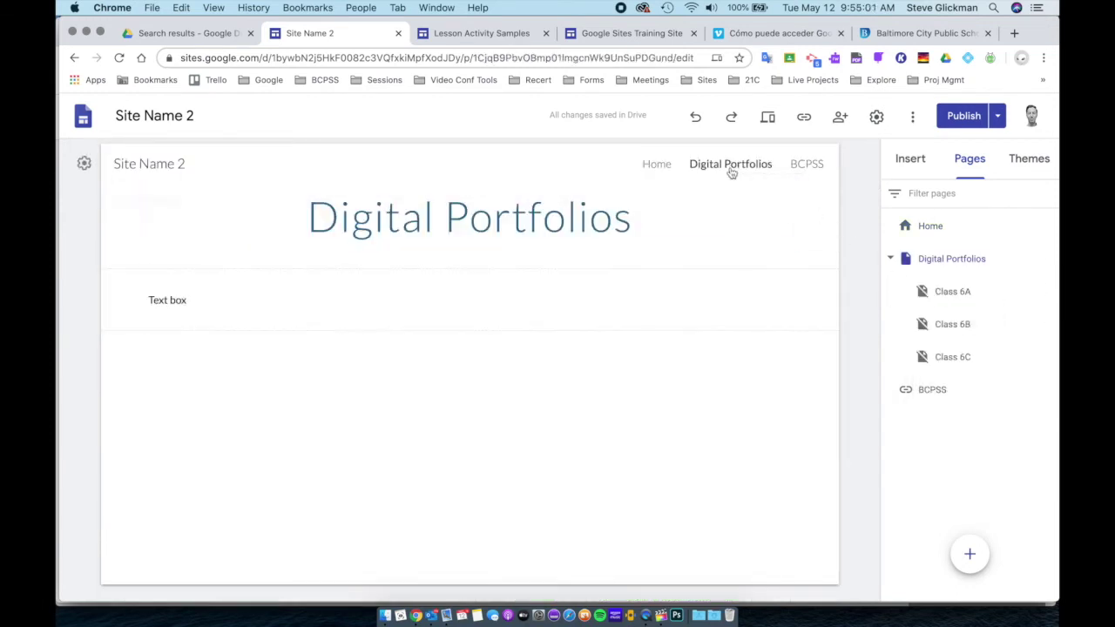
Type 'Class 6A' in the text box, centre it, and duplicate it into three boxes side by side.
click(215, 311)
text(Class 6A)
click(348, 262)
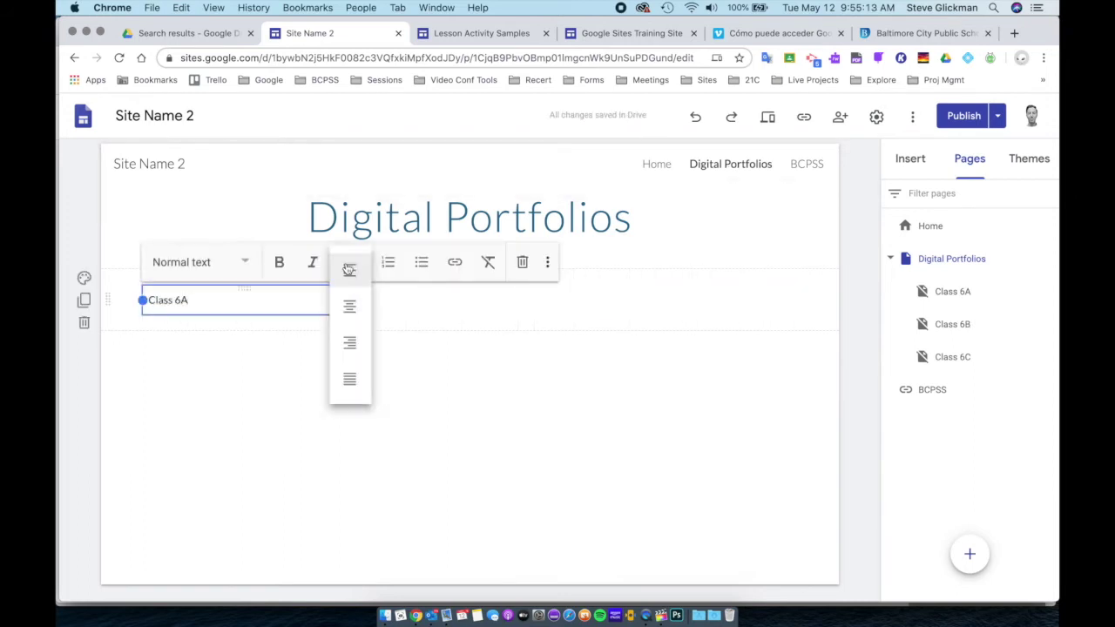
click(348, 306)
click(85, 299)
drag(247, 403, 601, 305)
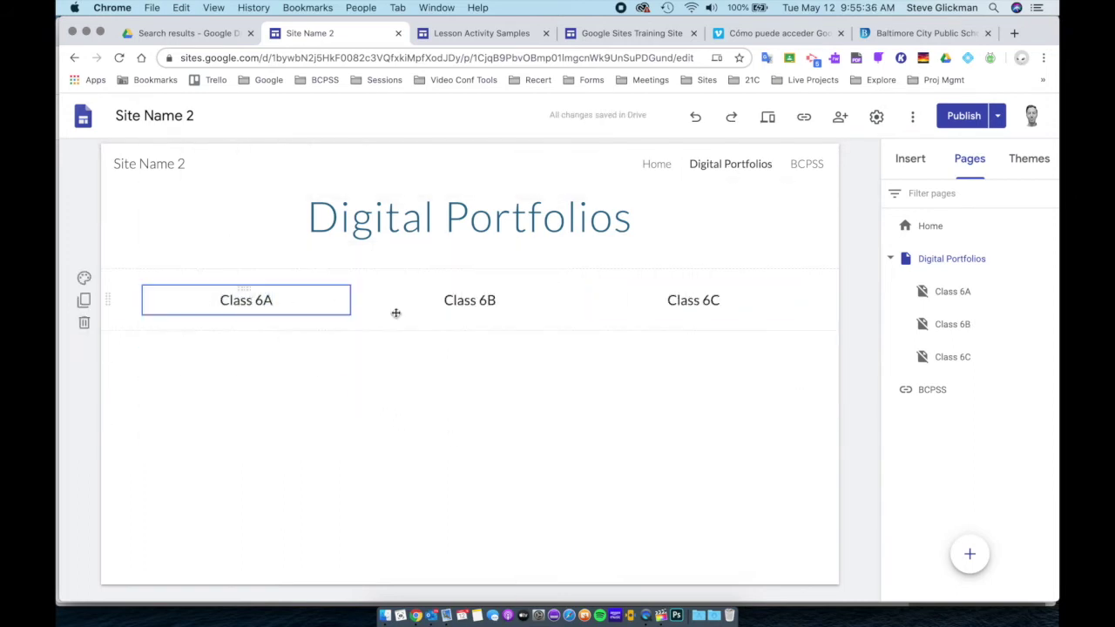
Link the Class 6A and Class 6B text to their respective pages.
click(260, 307)
triple_click(256, 301)
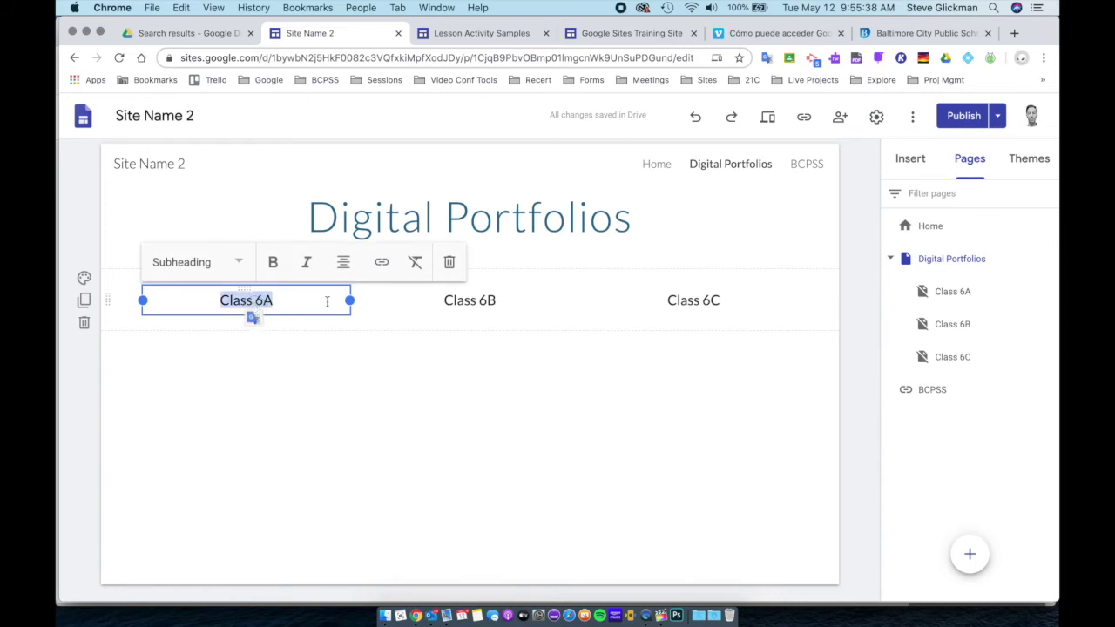
click(383, 263)
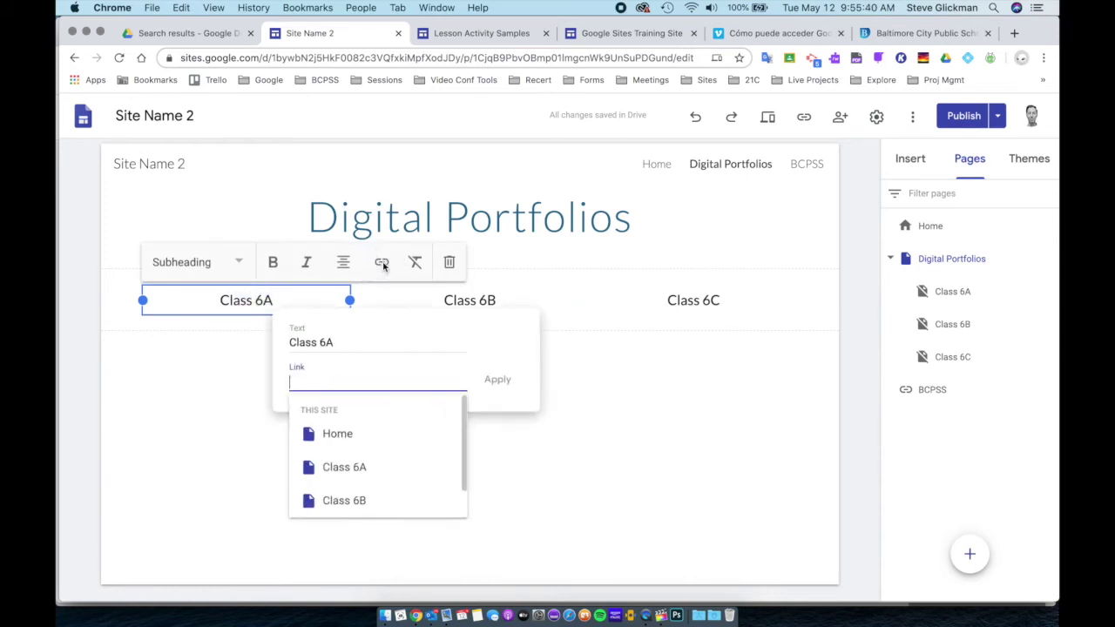
click(357, 468)
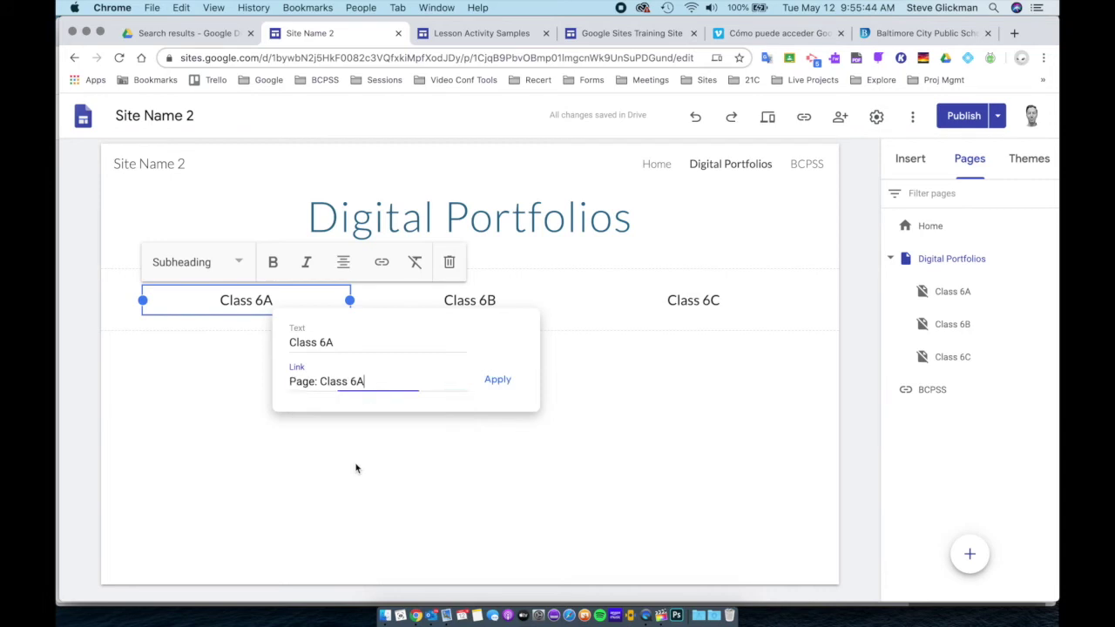
click(498, 380)
triple_click(471, 304)
click(605, 262)
click(585, 497)
click(719, 378)
Link the Class 6C text to the Class 6C page.
click(693, 300)
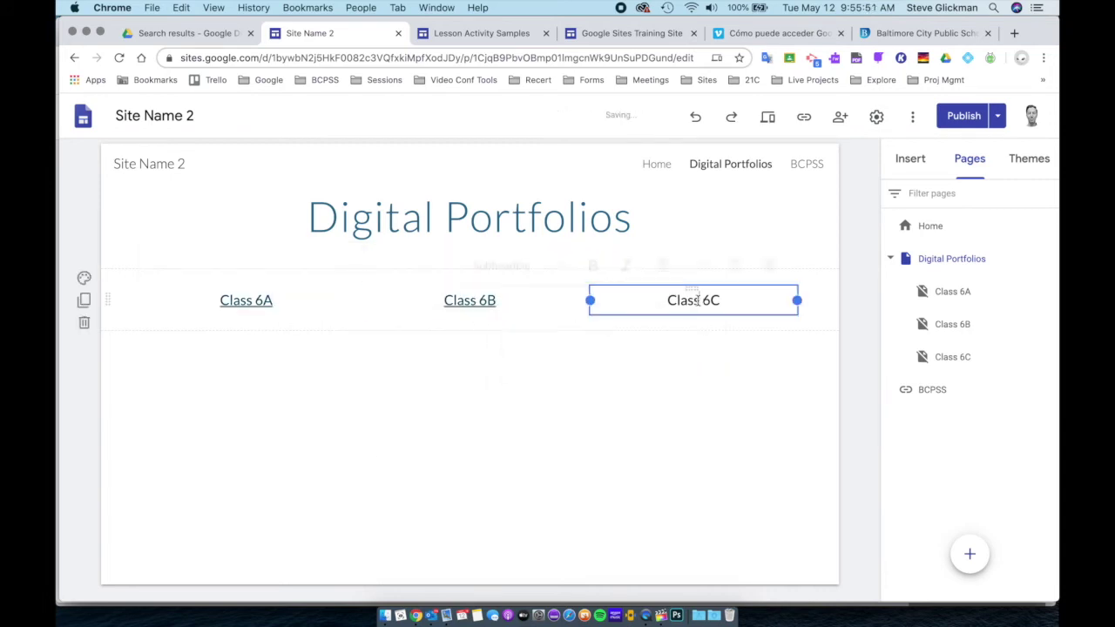
click(702, 262)
scroll(784, 471, down, 1)
click(791, 501)
click(945, 378)
click(869, 413)
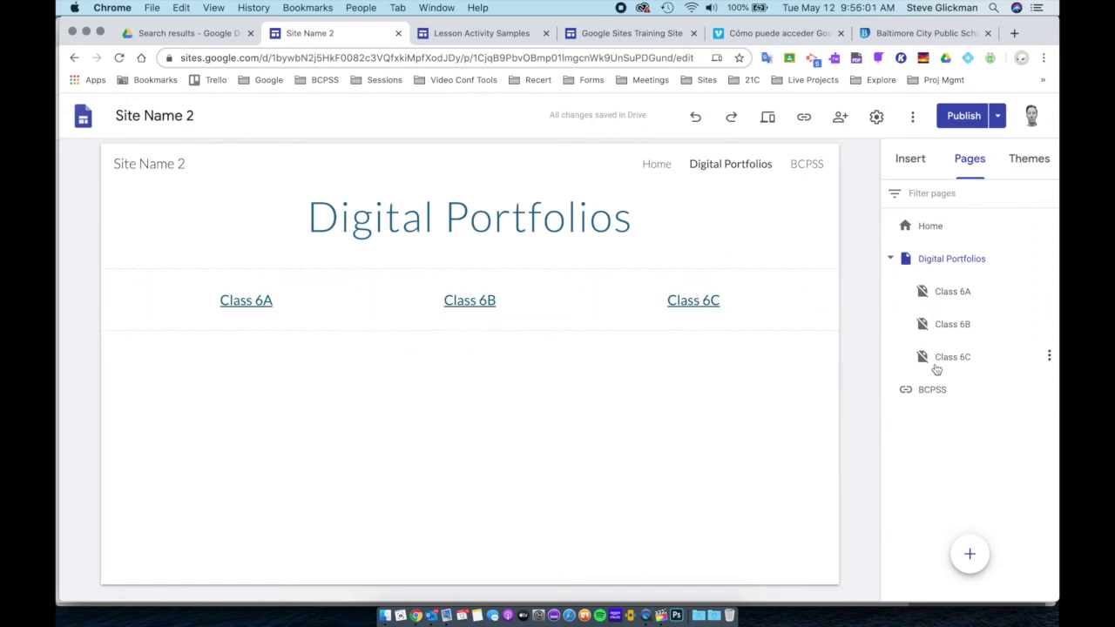
Add a 'Class 6A' button linked to the Class 6A page beneath the Class 6A text.
click(907, 160)
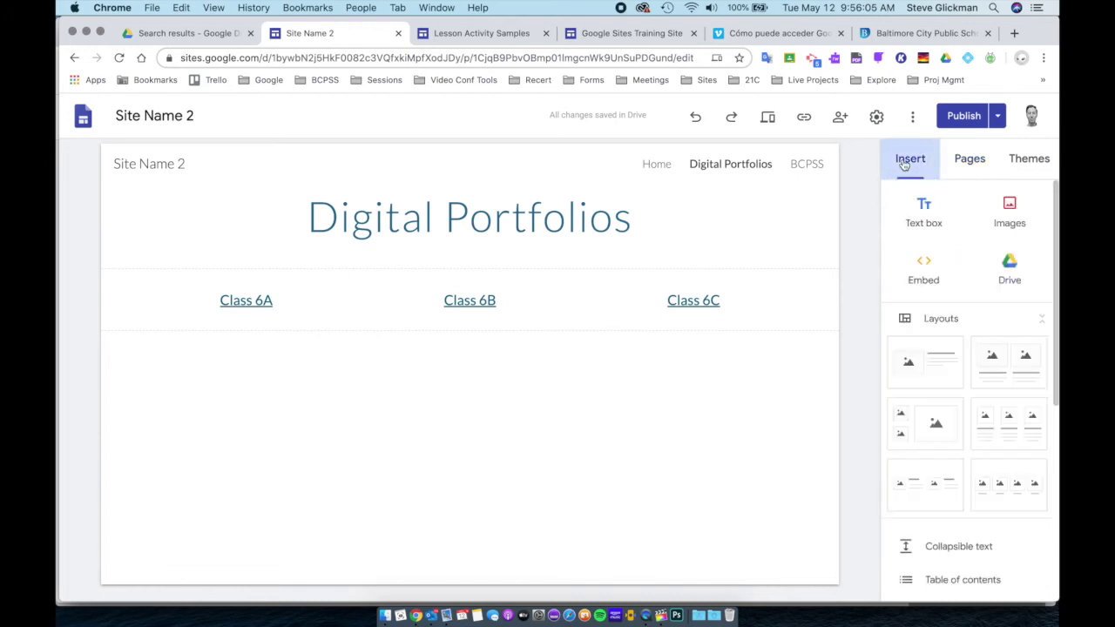
scroll(978, 423, down, 2)
scroll(979, 423, down, 3)
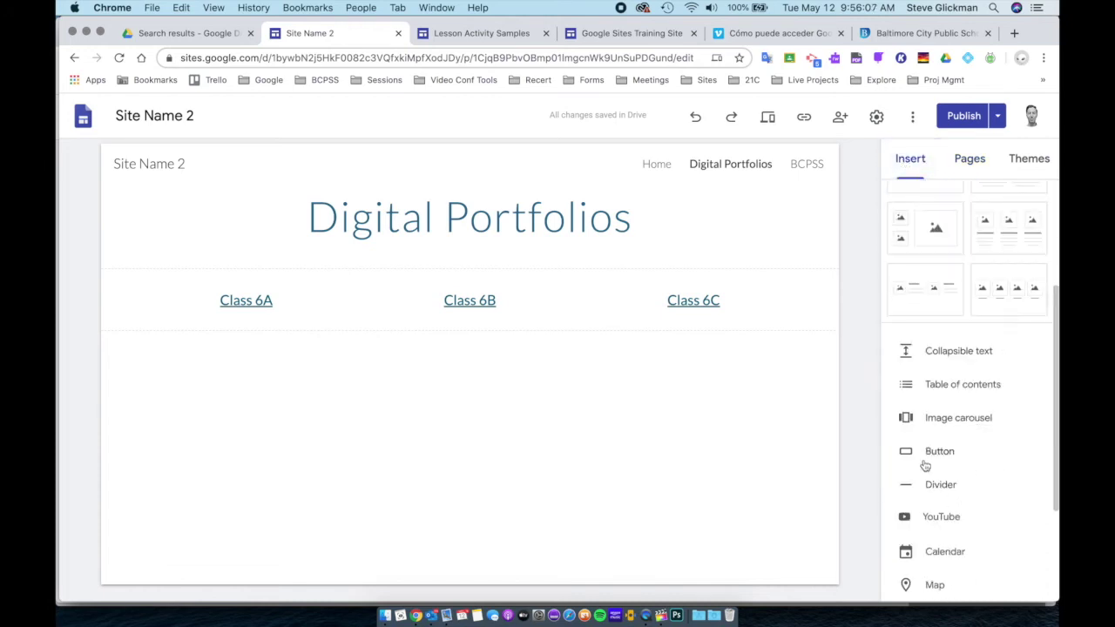
click(928, 451)
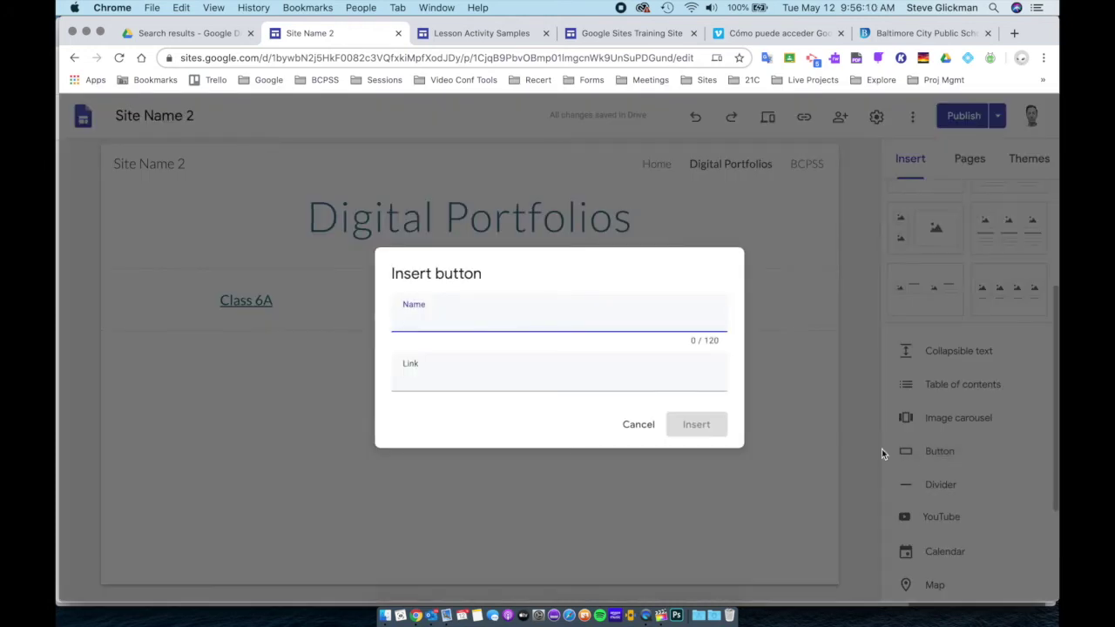
text(Class 6A)
click(567, 372)
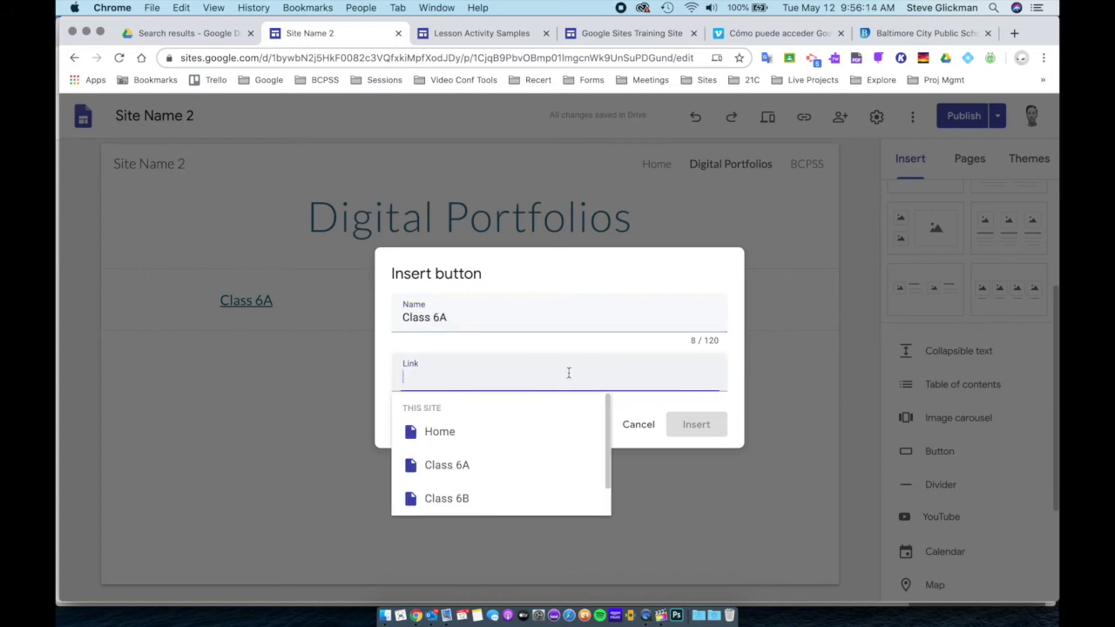
click(528, 455)
click(696, 425)
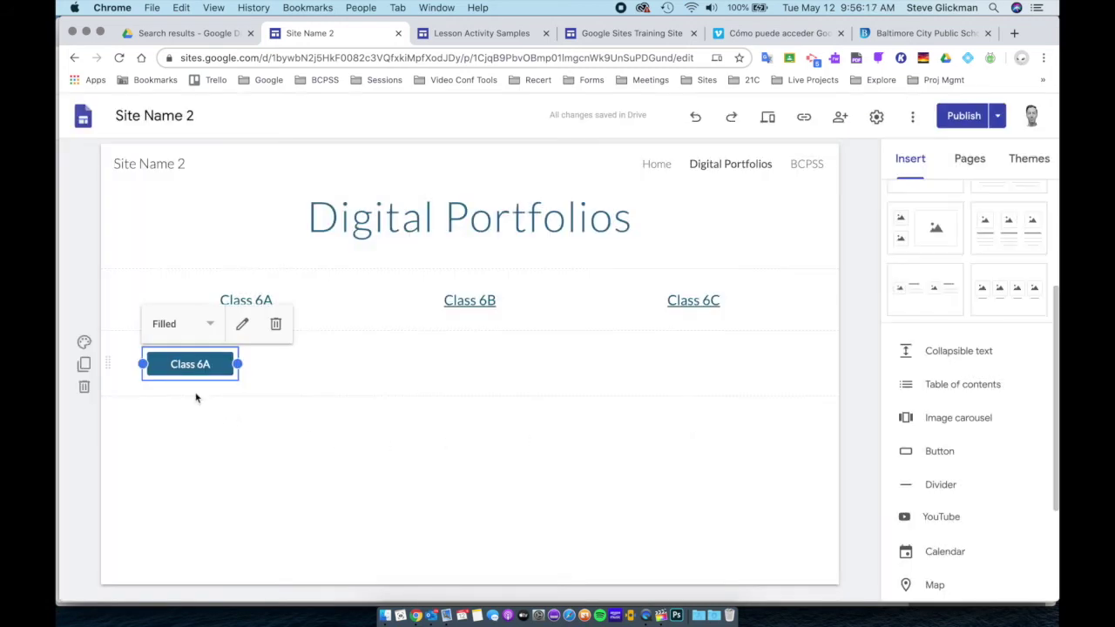
drag(196, 364, 254, 368)
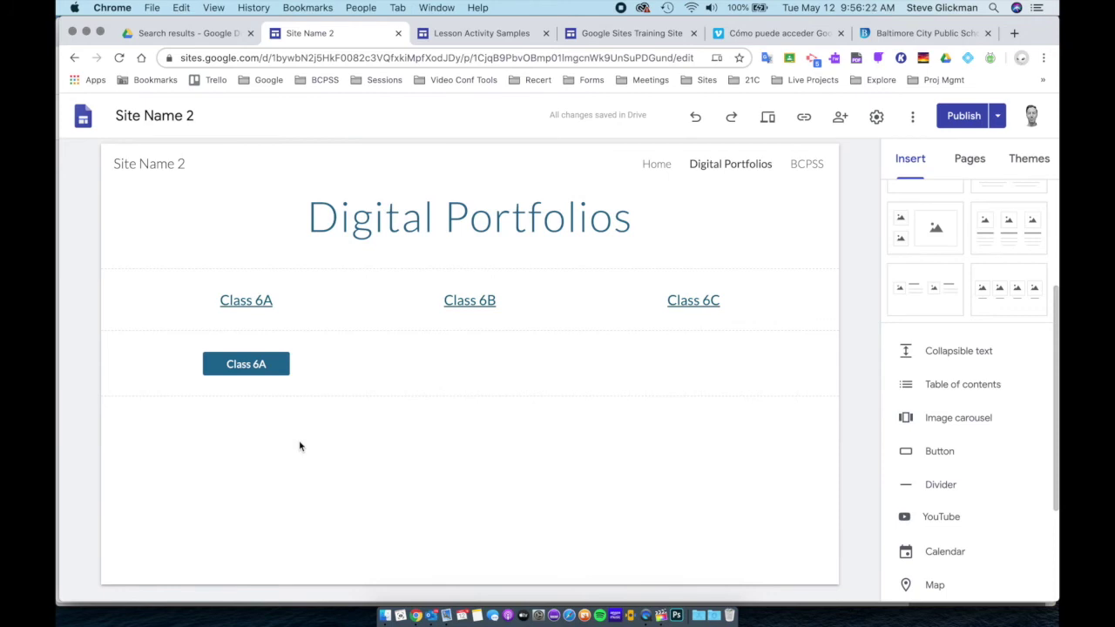
Insert a 6A road sign image from a web search, link it to Class 6A, and shrink it.
click(904, 164)
click(1007, 213)
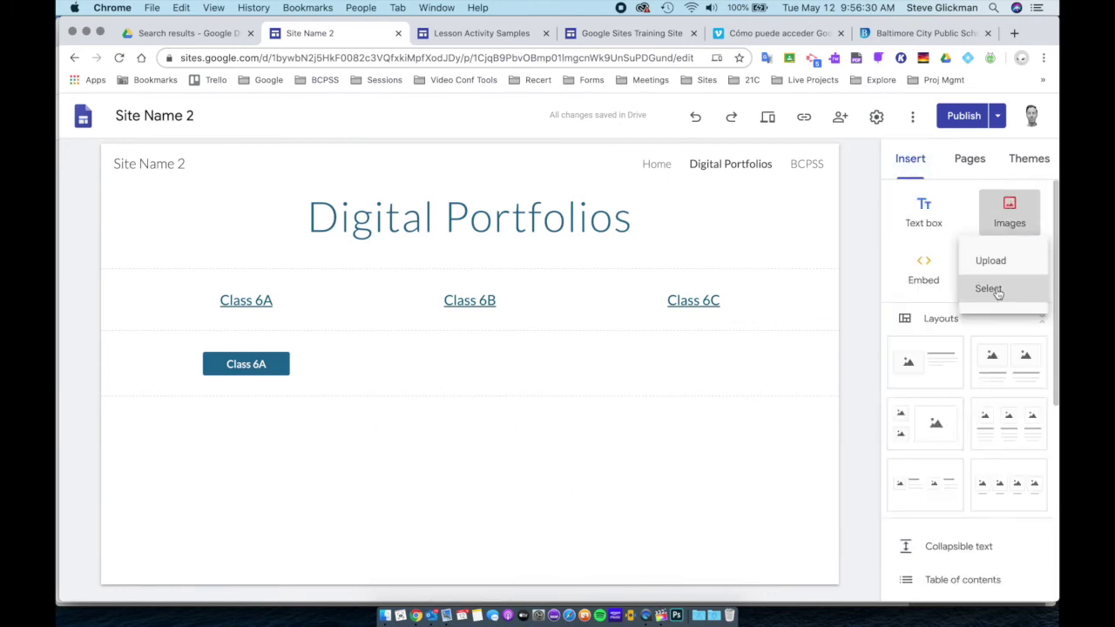
click(997, 294)
click(348, 203)
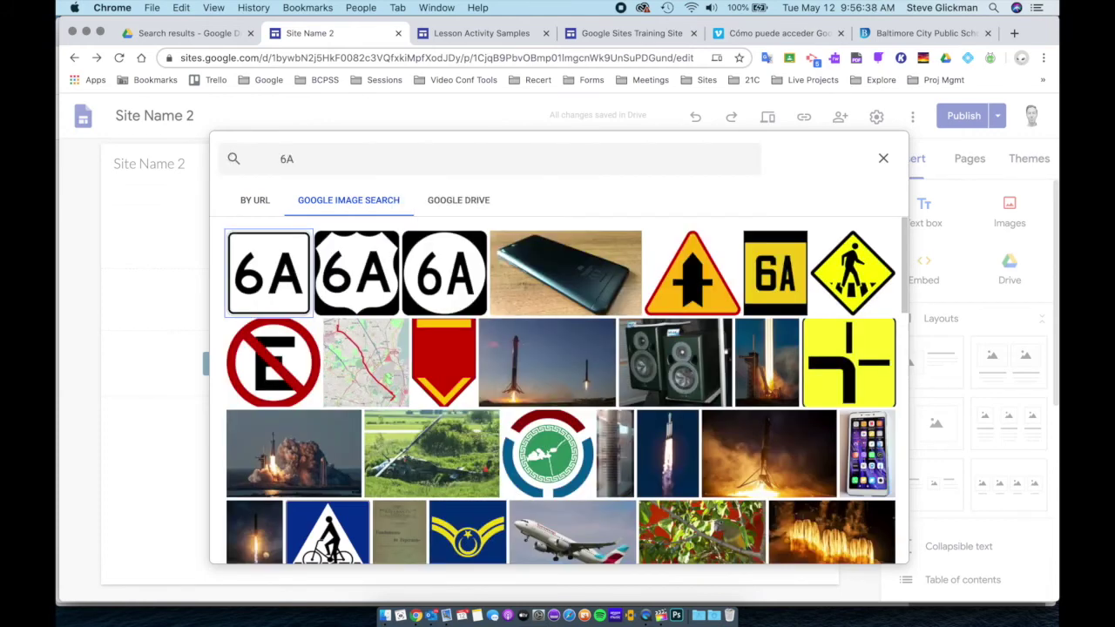
double_click(353, 277)
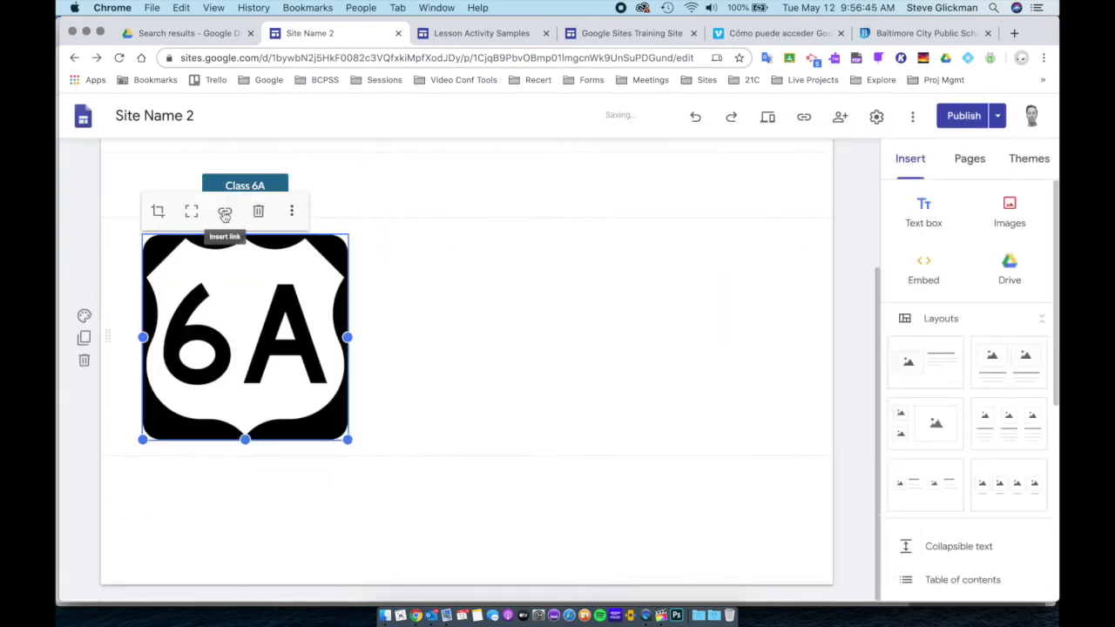
click(225, 213)
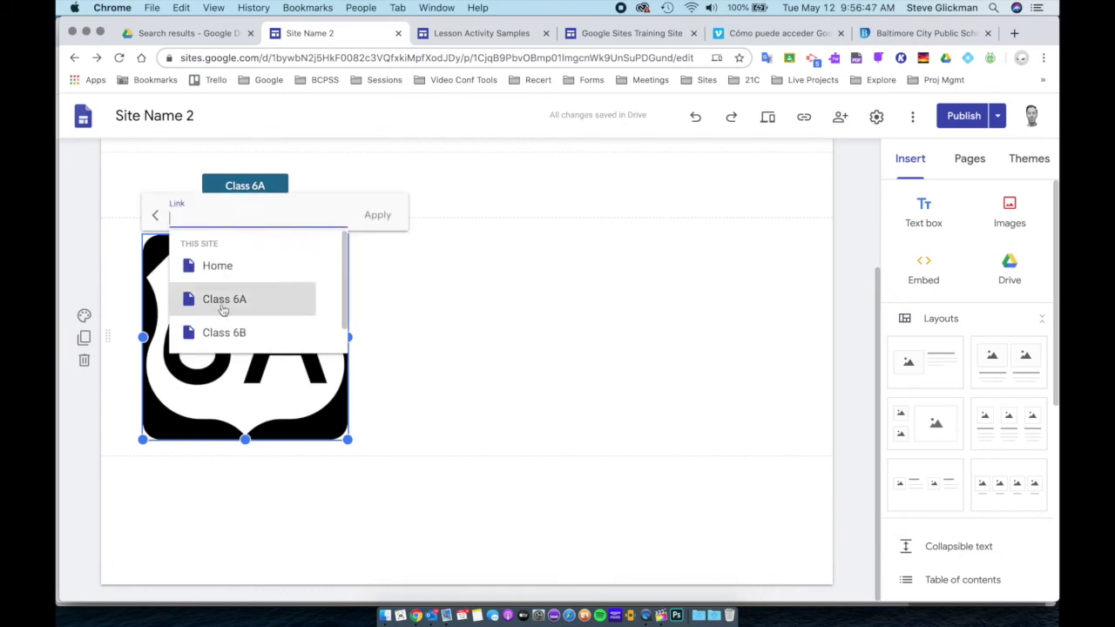
click(224, 300)
click(376, 215)
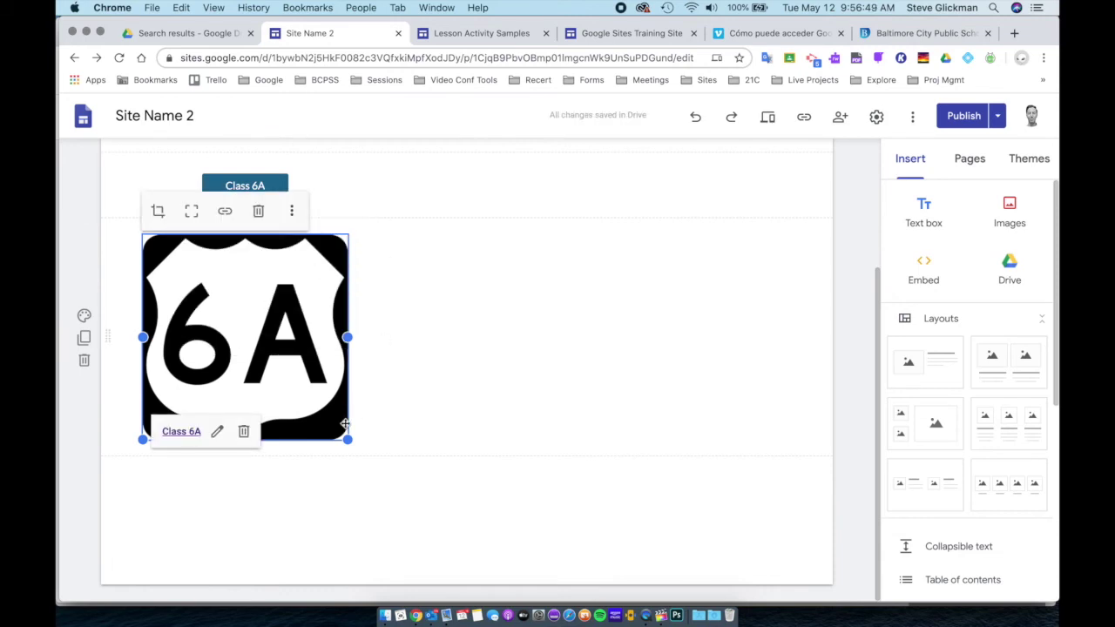
drag(348, 439, 249, 435)
Check the Class 6A text link, then view the pages list and Class 6A's options menu.
click(267, 304)
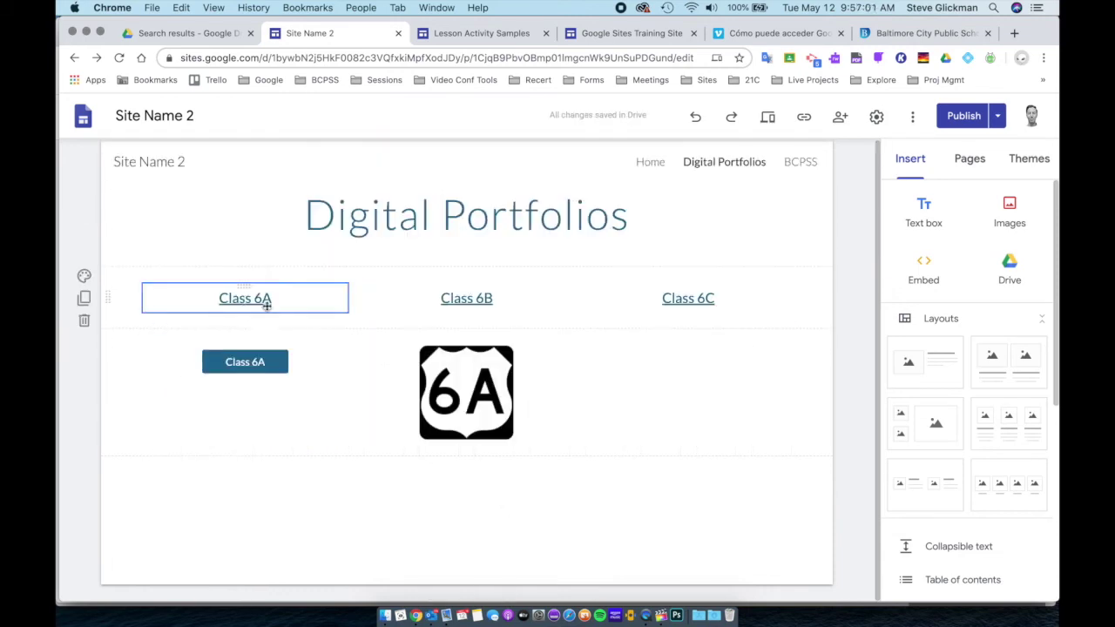
click(249, 301)
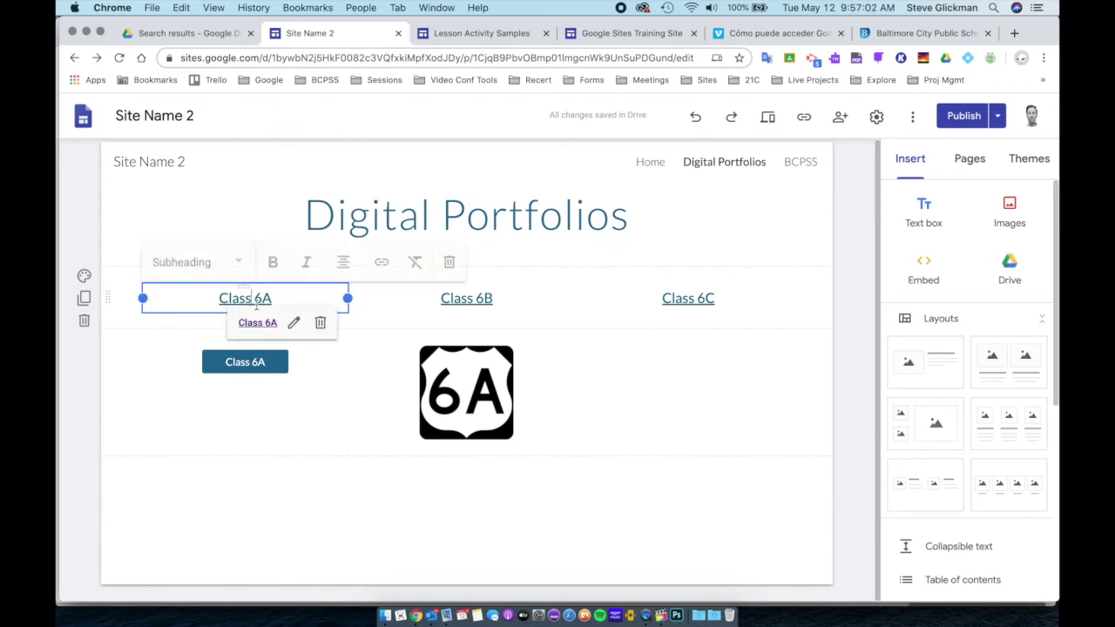
click(977, 162)
click(1050, 291)
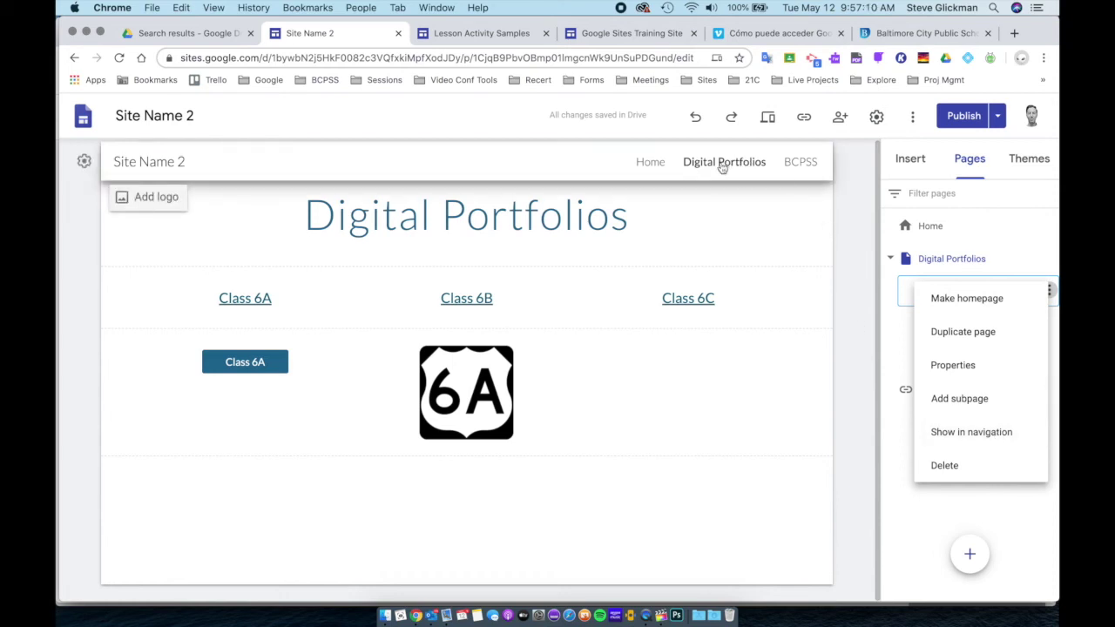
click(474, 298)
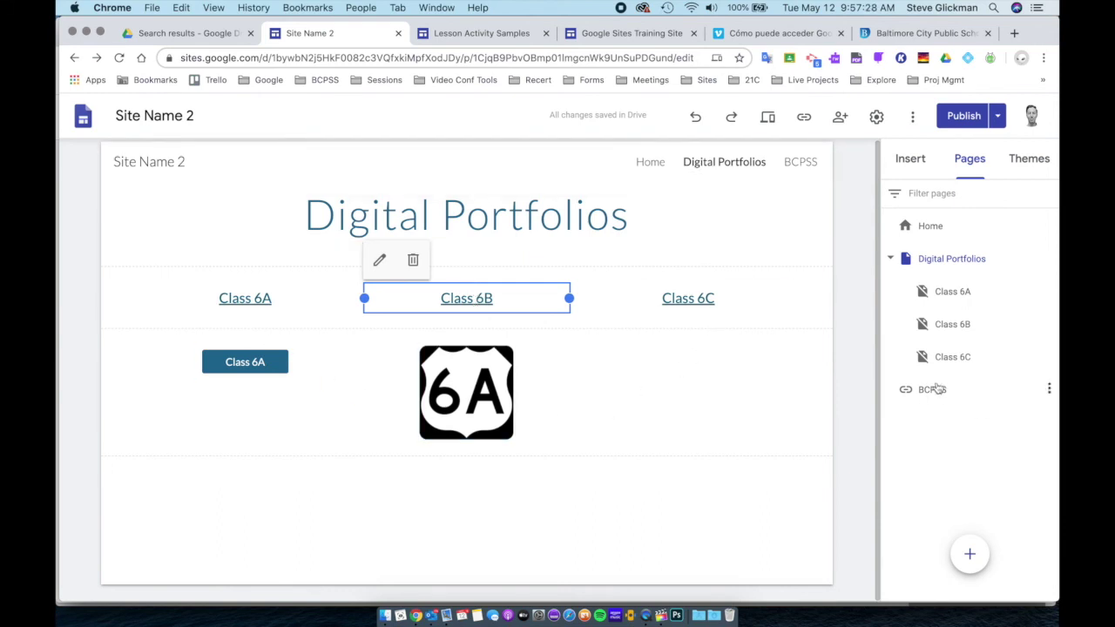
Rename the 'Digital Portfolios' page to 'Digital Portfolio' in its page properties.
click(1050, 258)
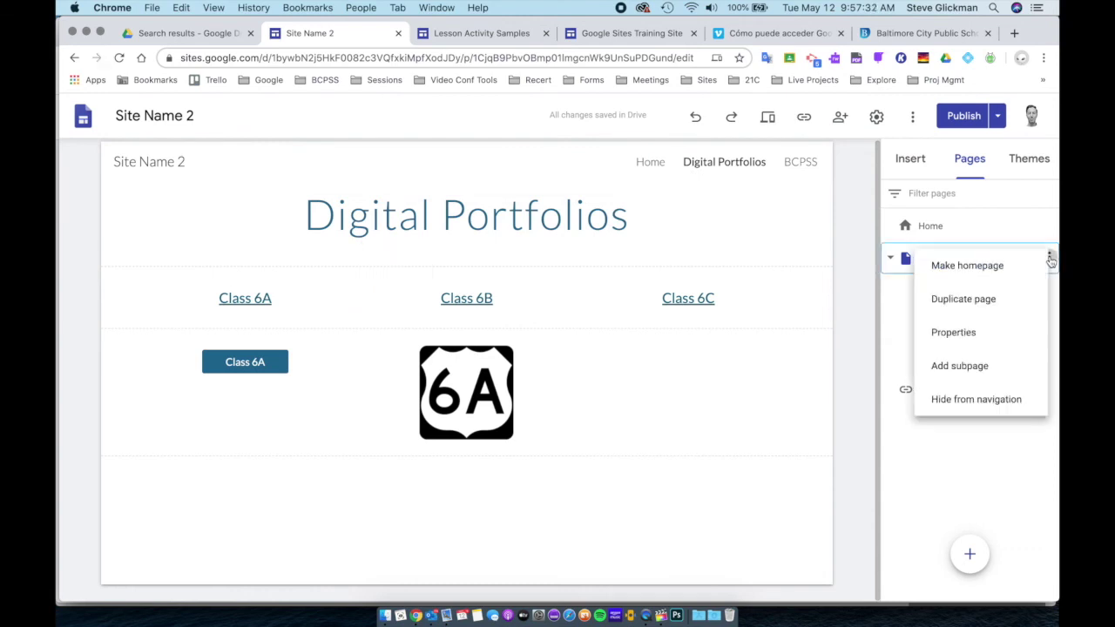
click(955, 333)
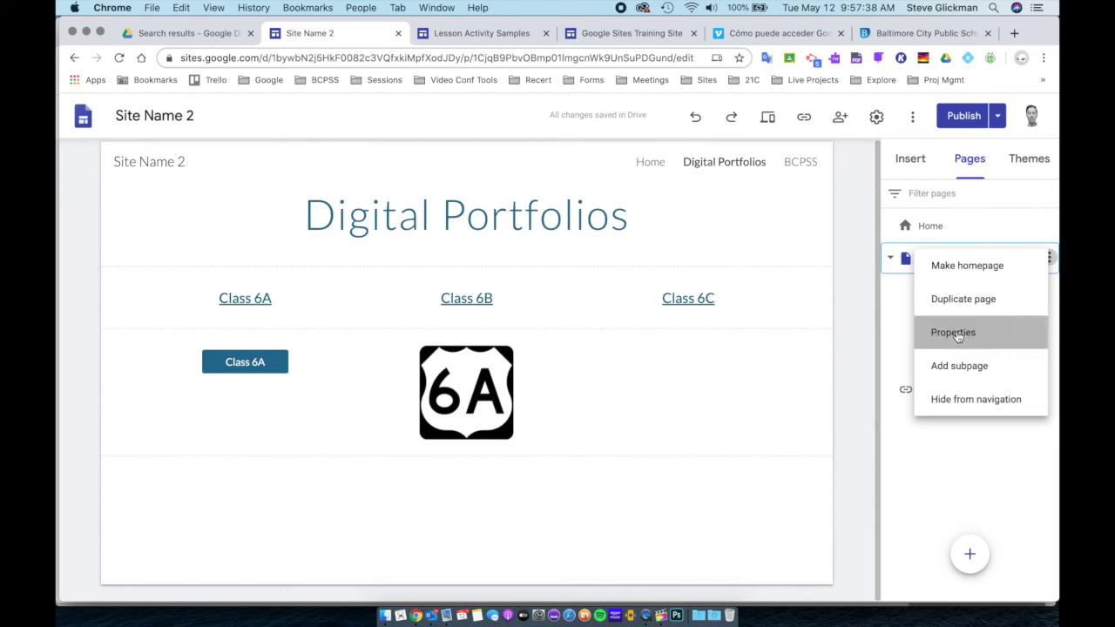
key(BackSpace)
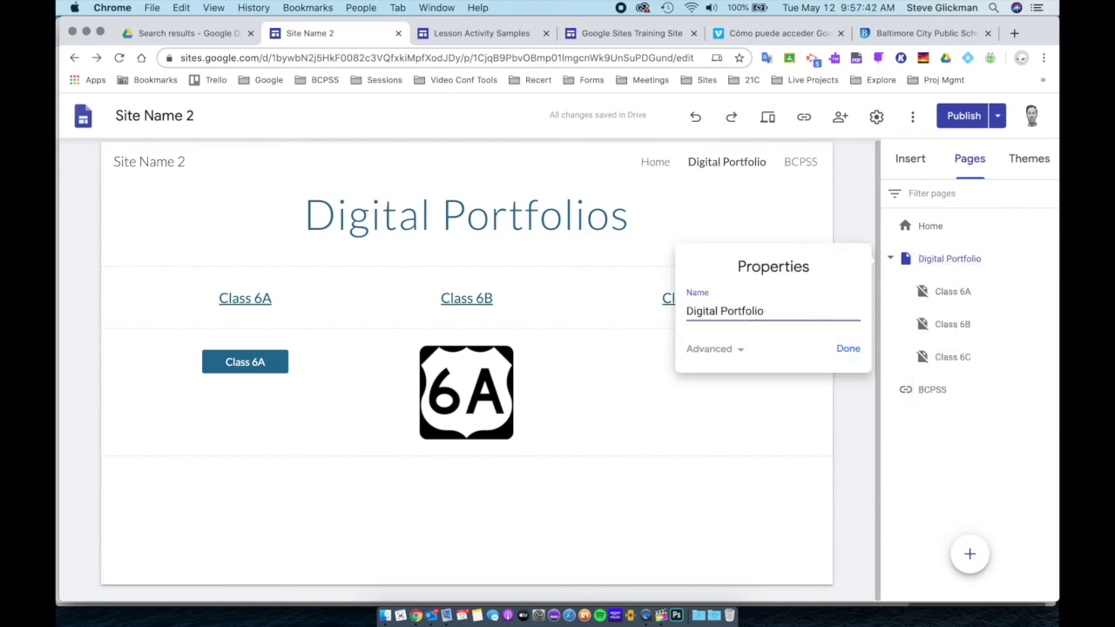
click(847, 350)
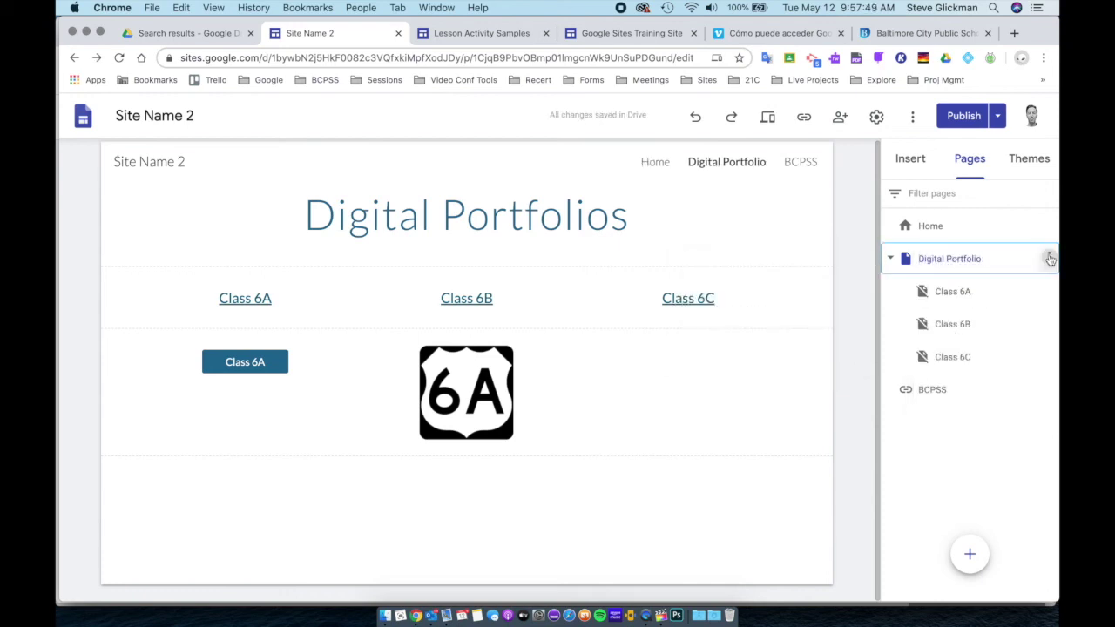
click(1048, 257)
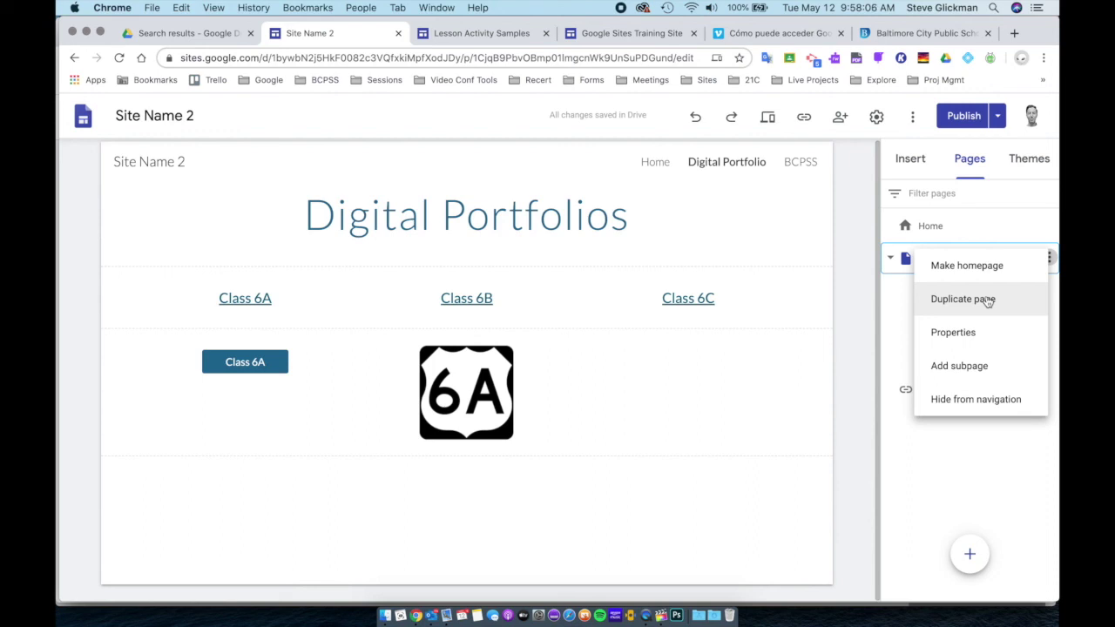
Duplicate the Digital Portfolio page, naming the copy 'Digital Portfolio 2'.
click(938, 305)
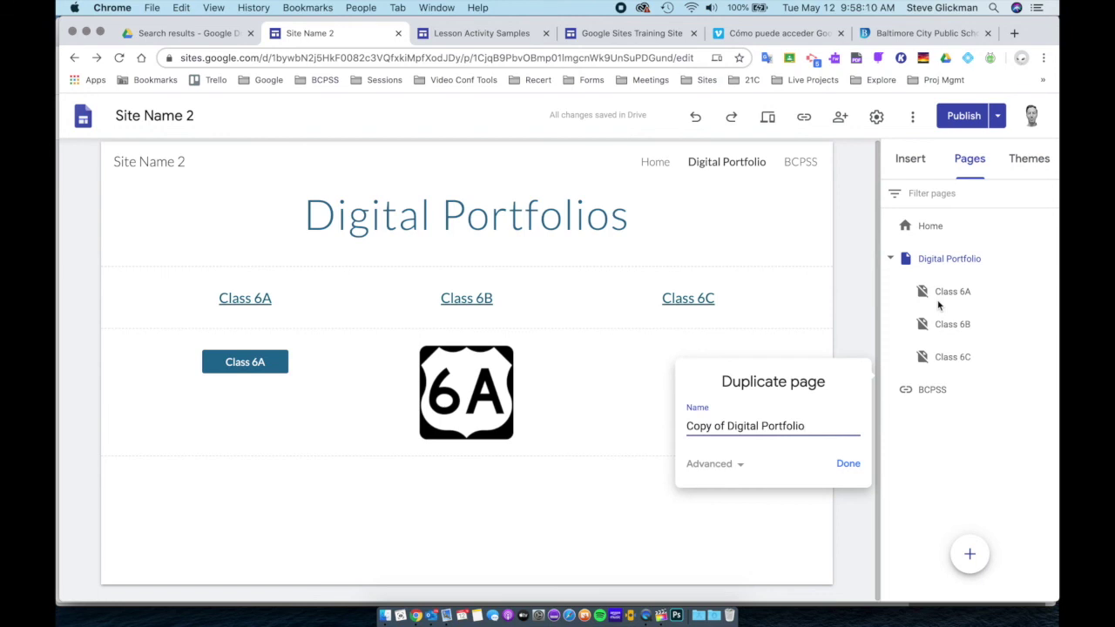
triple_click(732, 426)
key(Right)
text(2)
click(729, 426)
key(BackSpace)
key(BackSpace)
key(BackSpace)
key(BackSpace)
key(BackSpace)
key(BackSpace)
key(BackSpace)
key(BackSpace)
click(847, 465)
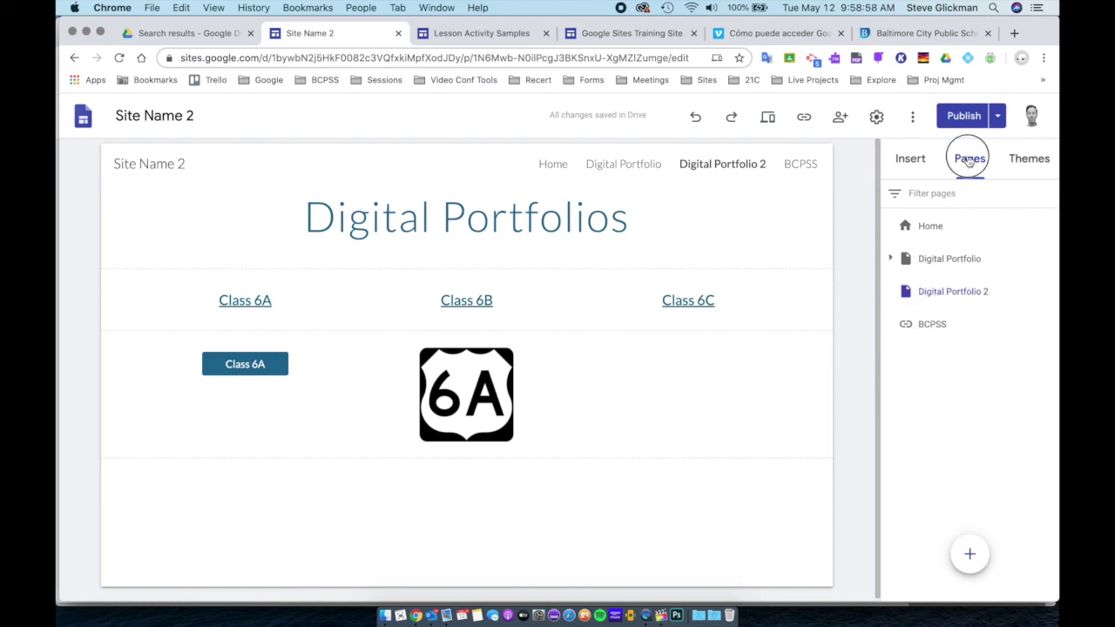
Open the Digital Portfolio page's options menu and close it without changes.
mouse_move(970, 558)
click(1049, 257)
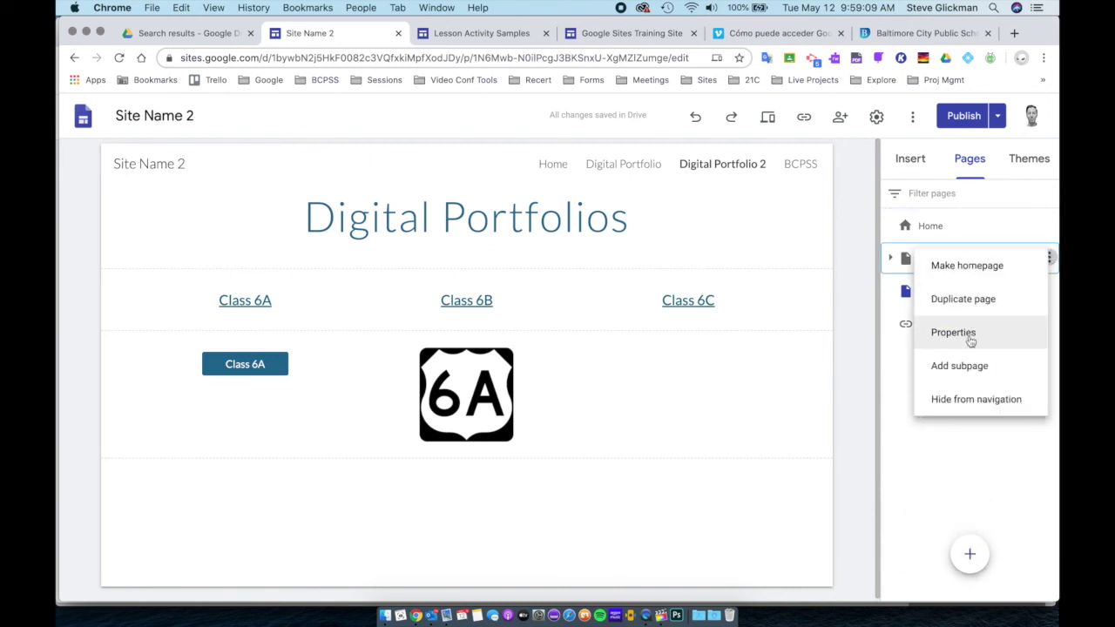
click(981, 460)
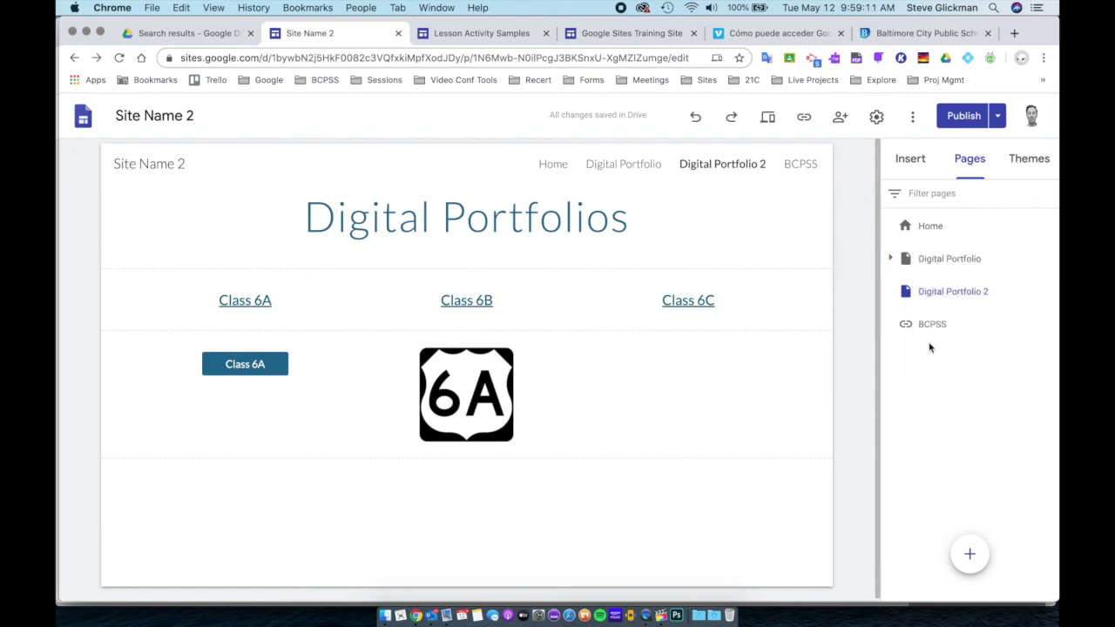